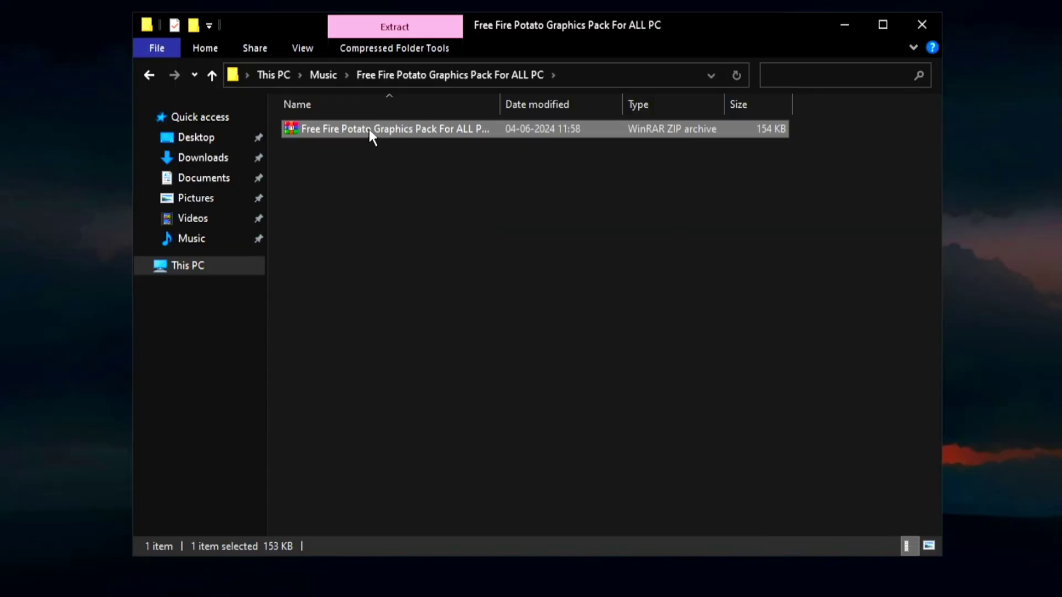
# Step: Extract the potato graphics pack ZIP archive
pyautogui.rightClick(369, 130)
pyautogui.click(434, 196)
pyautogui.click(582, 494)
# Step: In the nvidiaProfileInspector folder, run nvidiaProfileInspector.exe as administrator
pyautogui.doubleClick(417, 129)
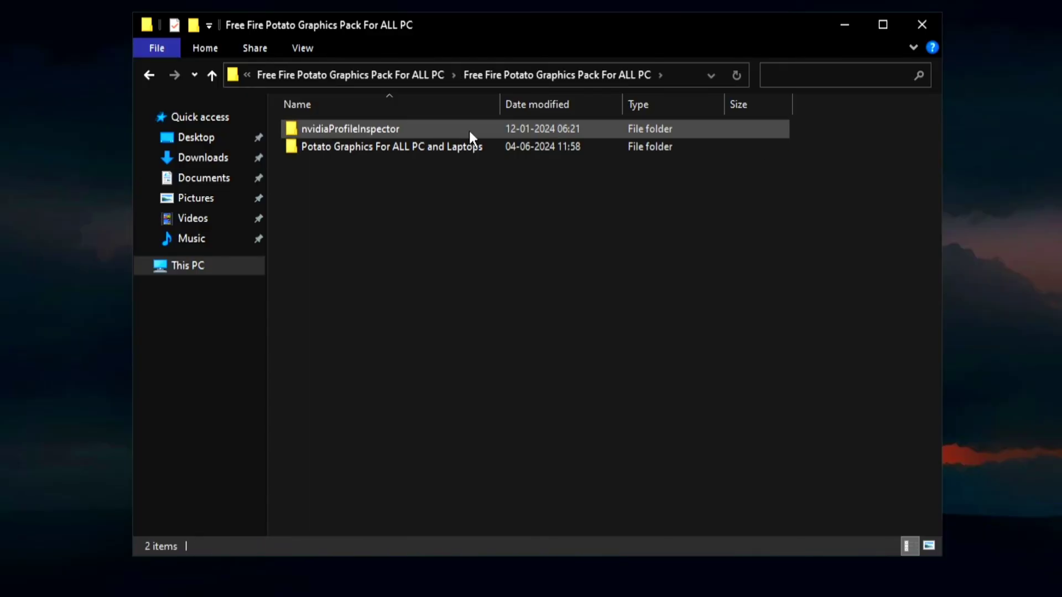
pyautogui.click(356, 143)
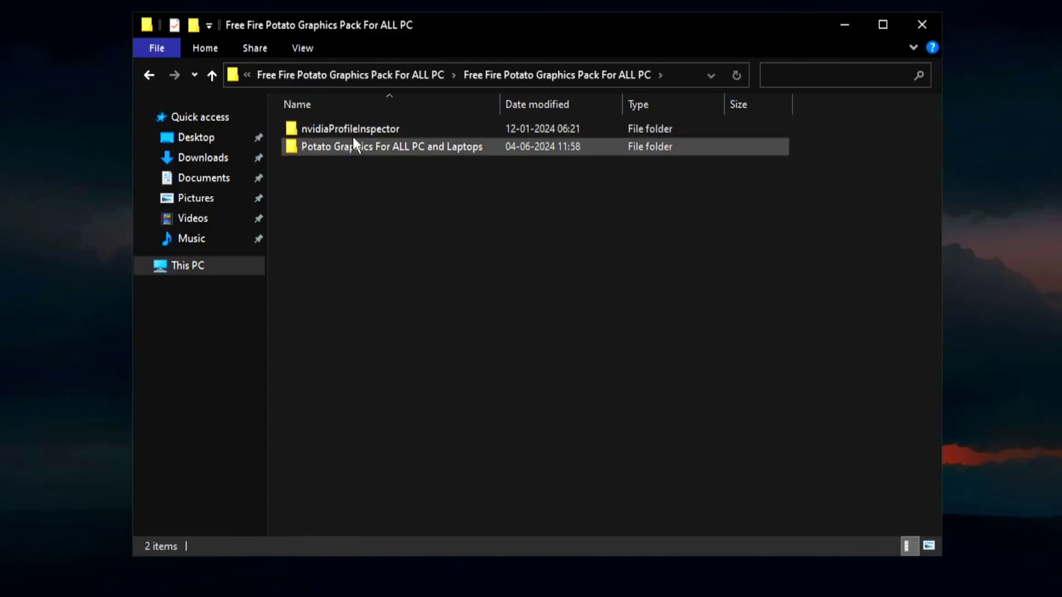
pyautogui.doubleClick(350, 127)
pyautogui.moveTo(409, 244); pyautogui.dragTo(348, 125)
pyautogui.click(406, 238)
pyautogui.click(331, 129)
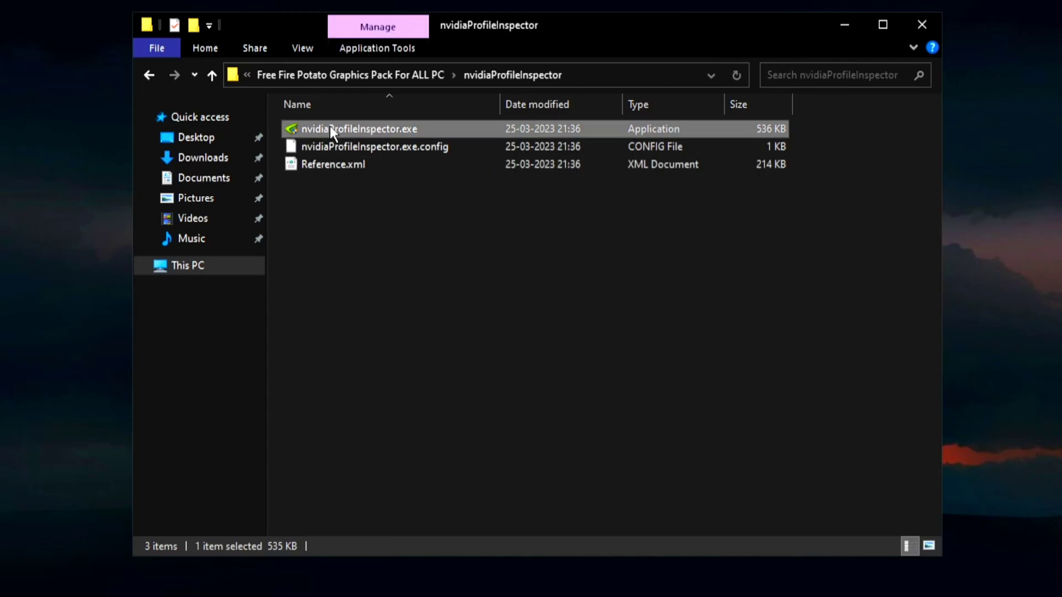
pyautogui.rightClick(362, 133)
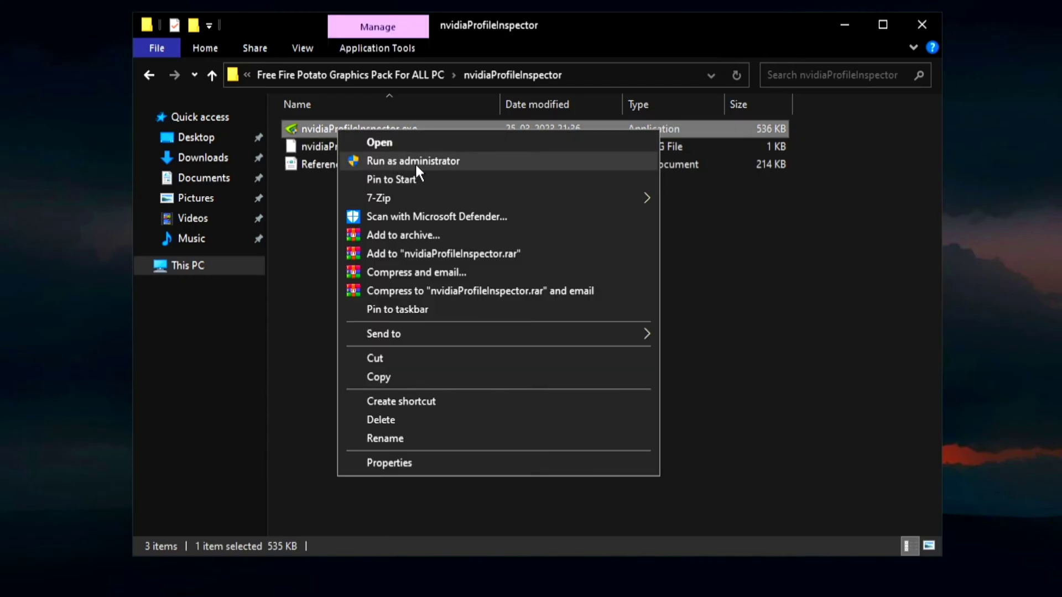
pyautogui.click(415, 161)
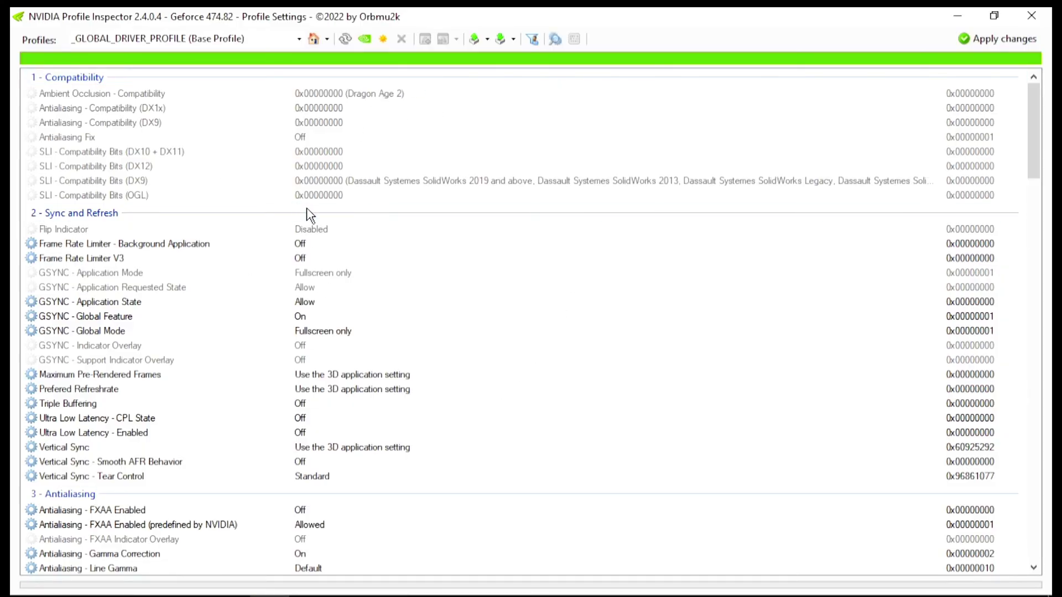
# Step: Enter 'appplayer' in the Profiles box to load the AppPlayer profile
pyautogui.scroll(-9, 437, 301)
pyautogui.scroll(9, 436, 301)
pyautogui.click(281, 40)
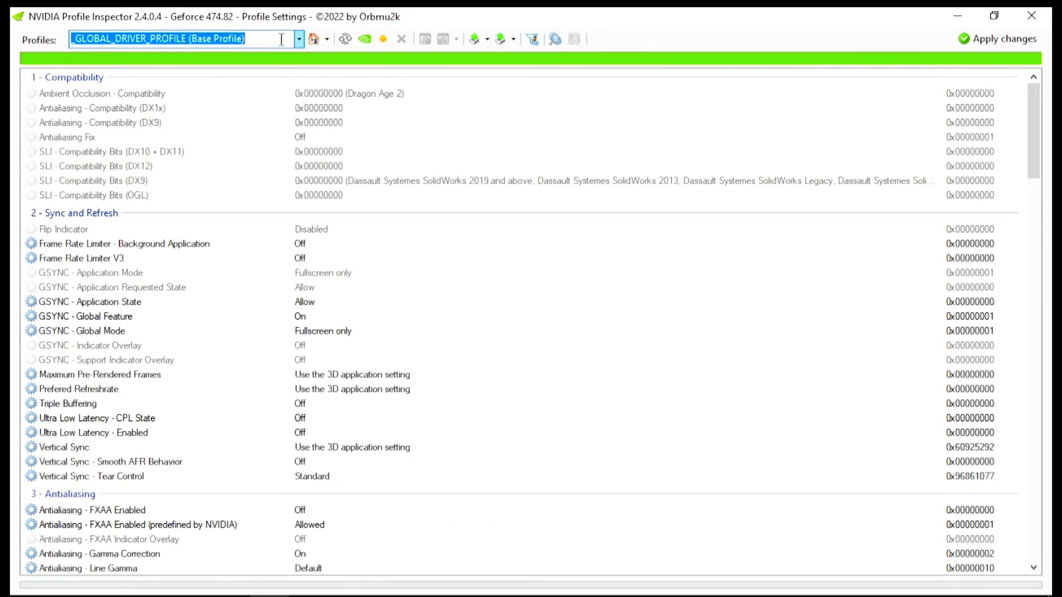
pyautogui.write('app')
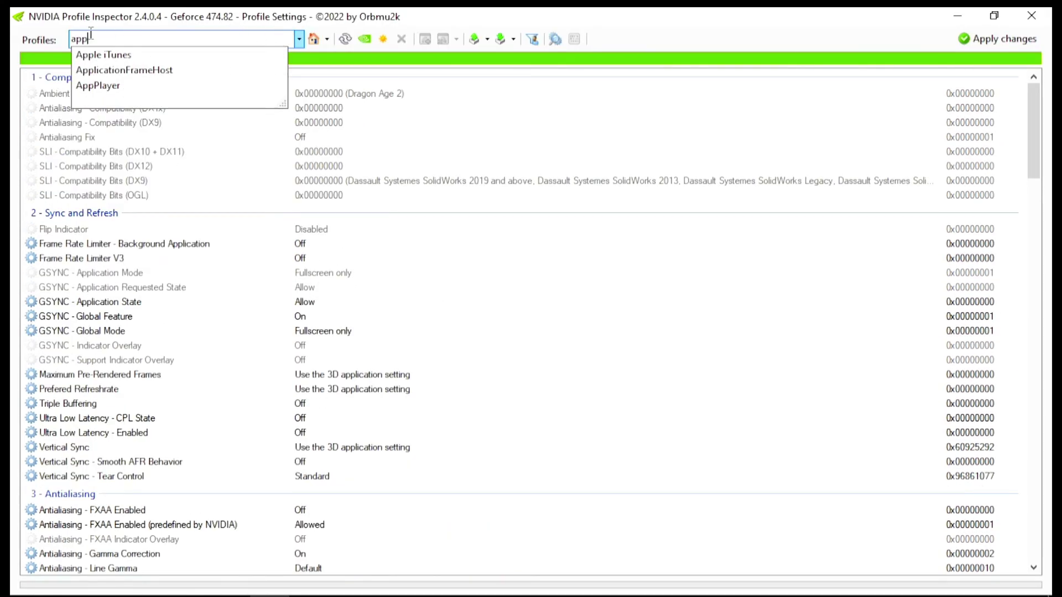
pyautogui.press('Down')
pyautogui.write('p')
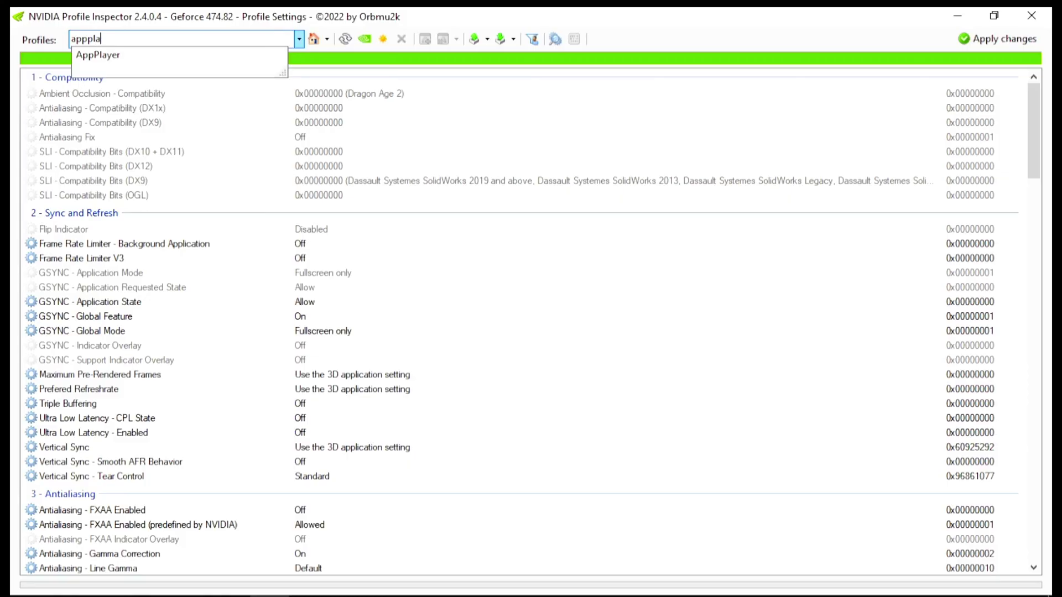
pyautogui.write('layer')
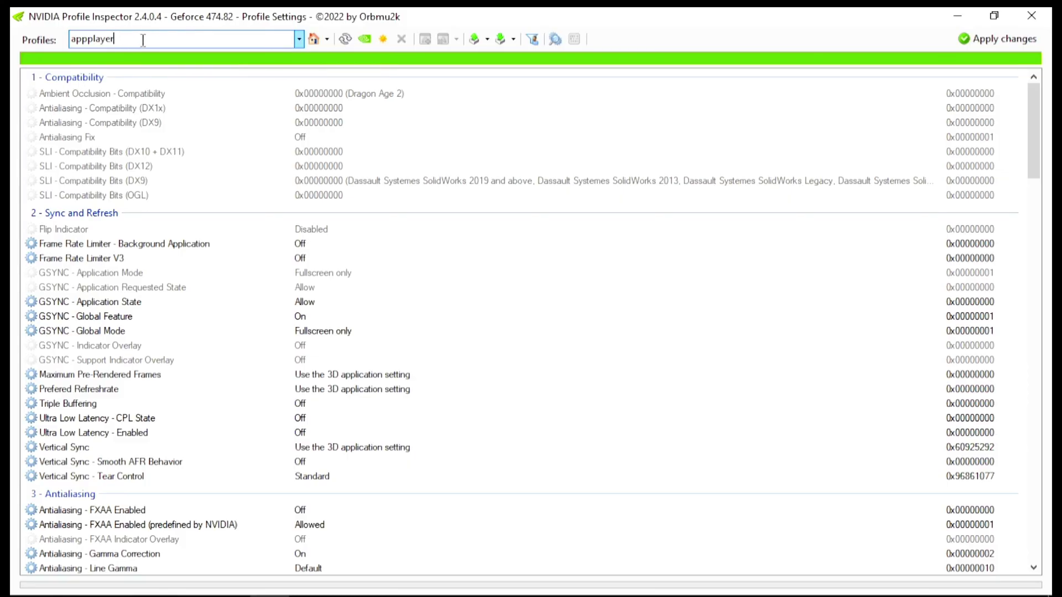
pyautogui.press('Return')
# Step: Keep Transparency Supersampling at AA_MODE_REPLAY_MODE_ALL after checking its options
pyautogui.scroll(-6, 374, 212)
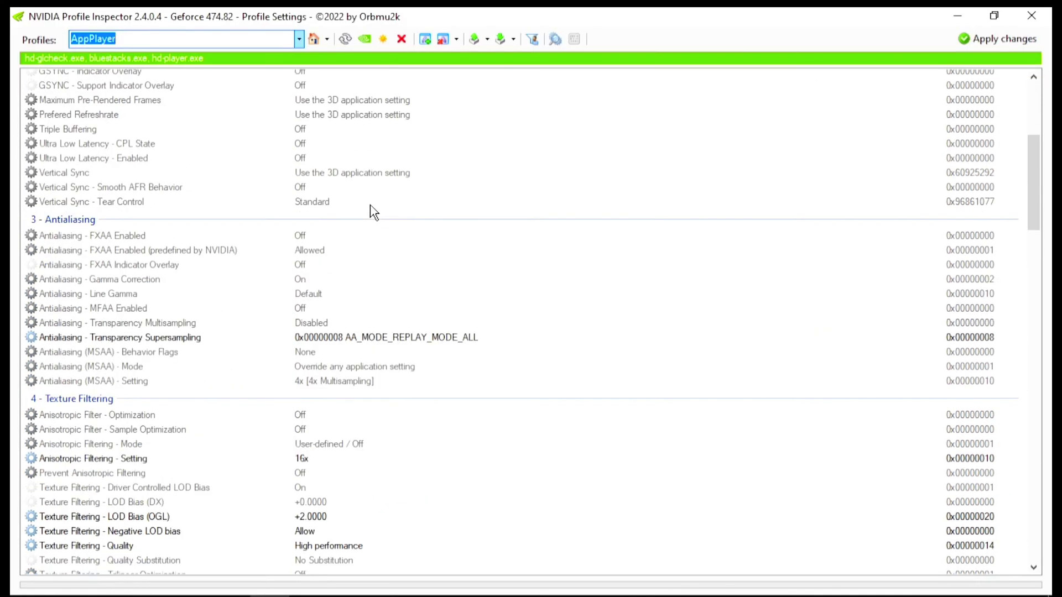
pyautogui.click(292, 341)
pyautogui.click(933, 339)
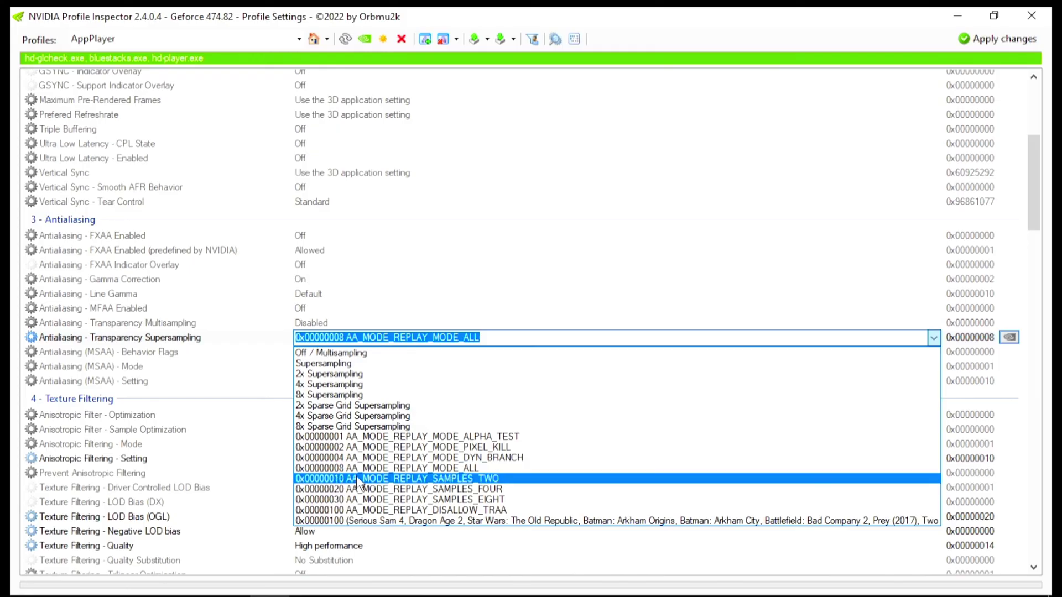
pyautogui.click(390, 469)
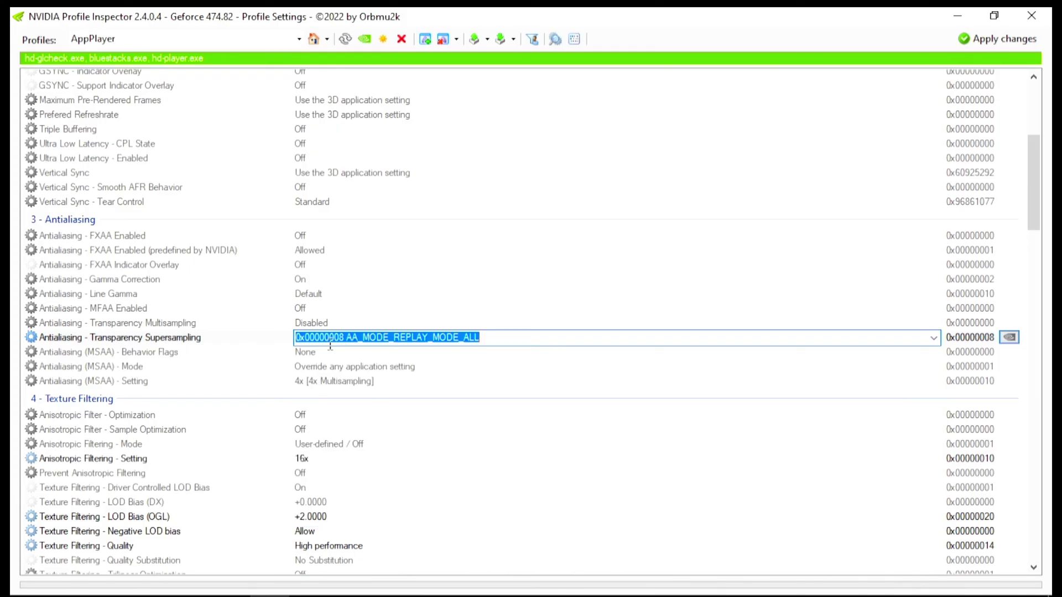
pyautogui.scroll(-1, 395, 360)
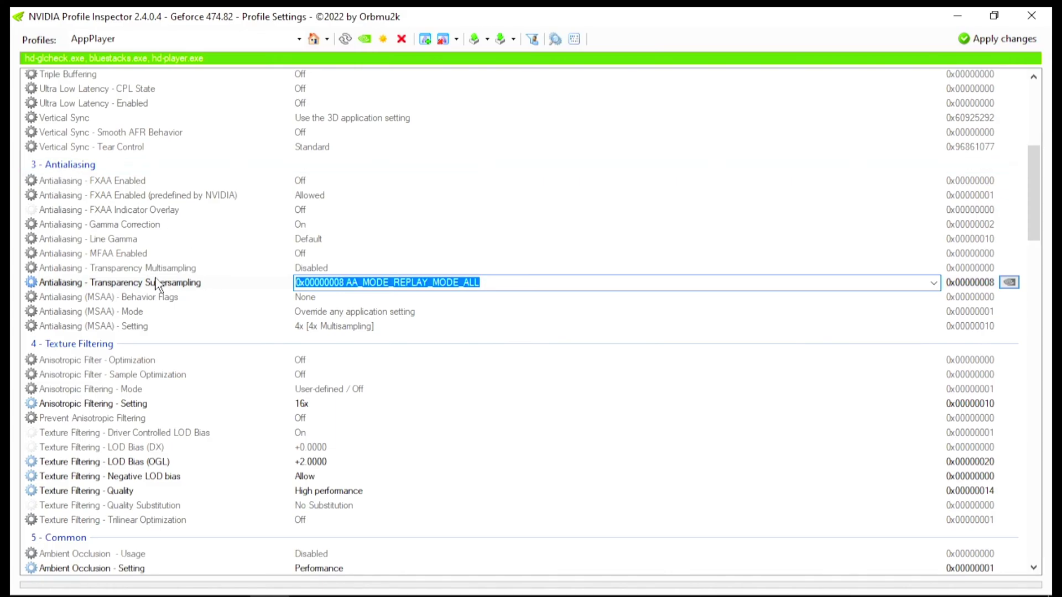
pyautogui.click(67, 359)
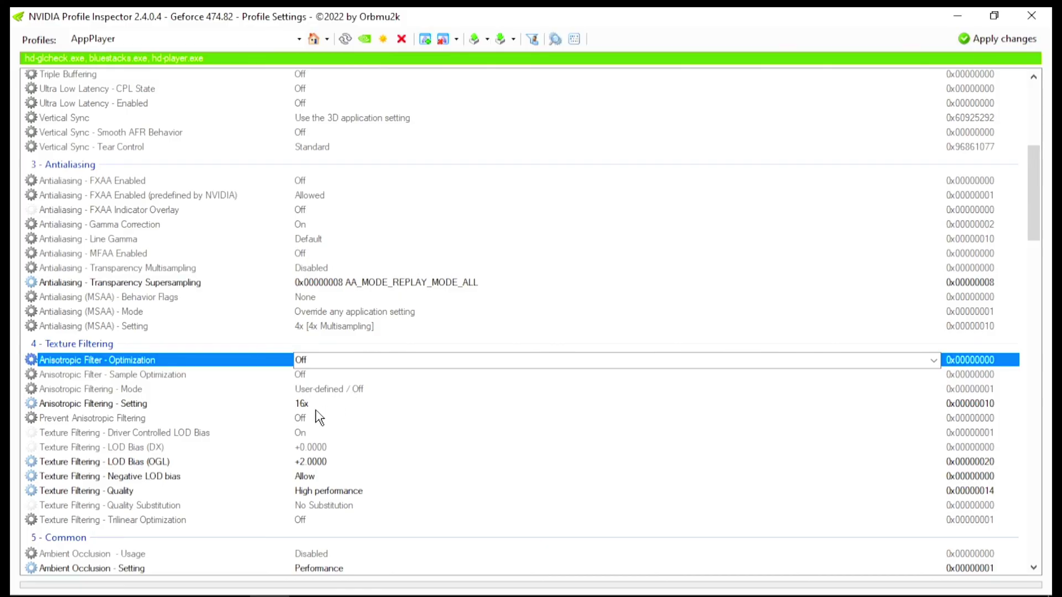
pyautogui.click(42, 406)
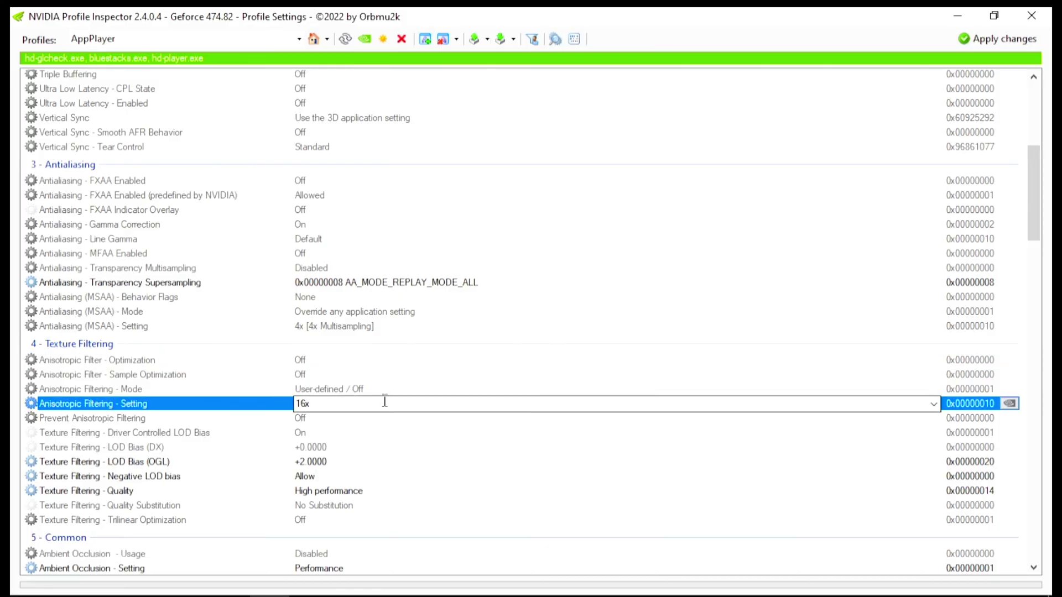
pyautogui.click(934, 406)
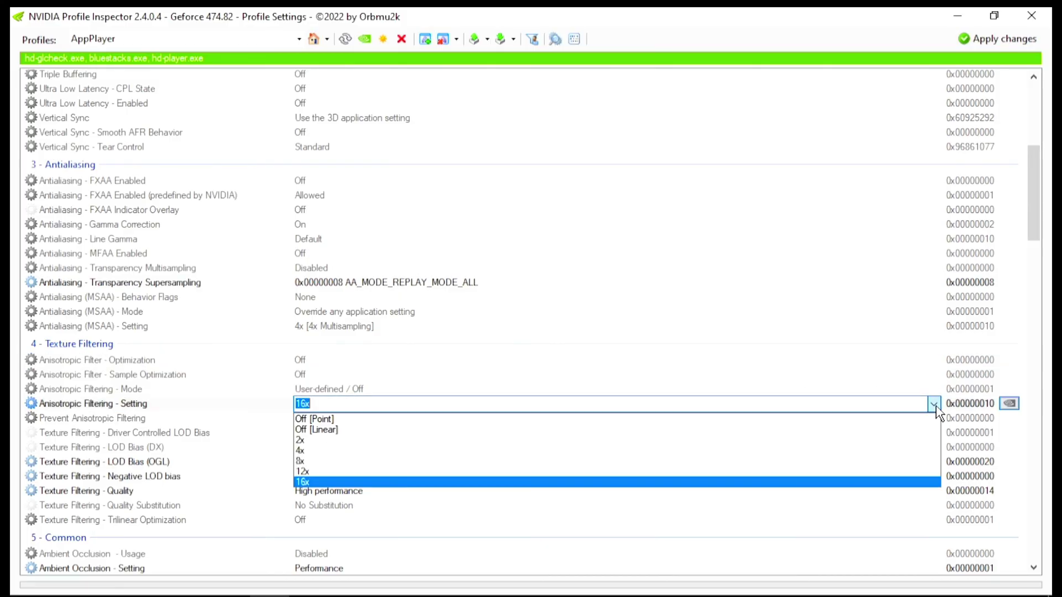
pyautogui.click(306, 481)
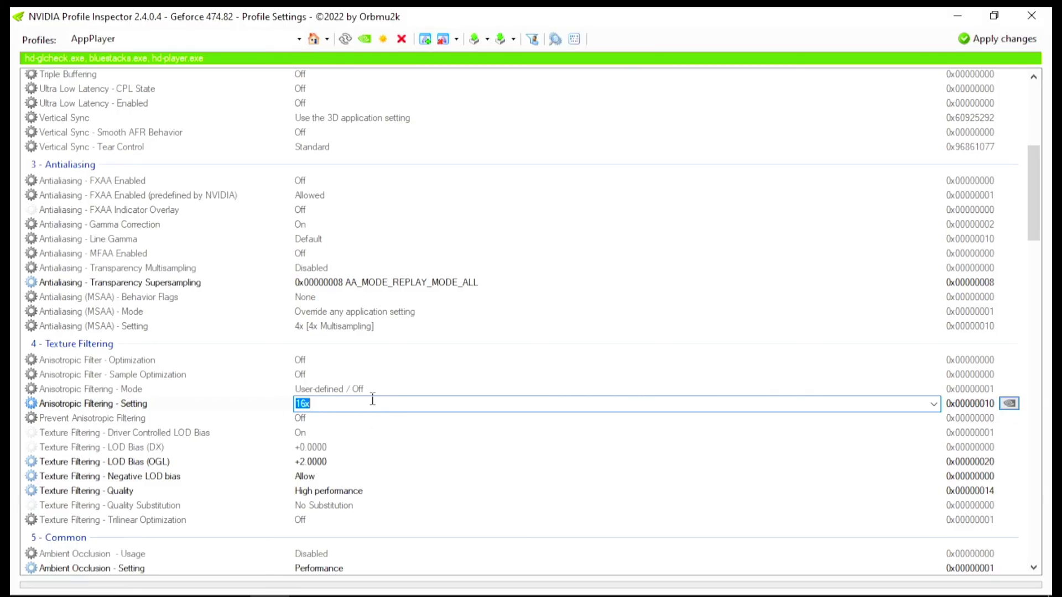
pyautogui.click(87, 464)
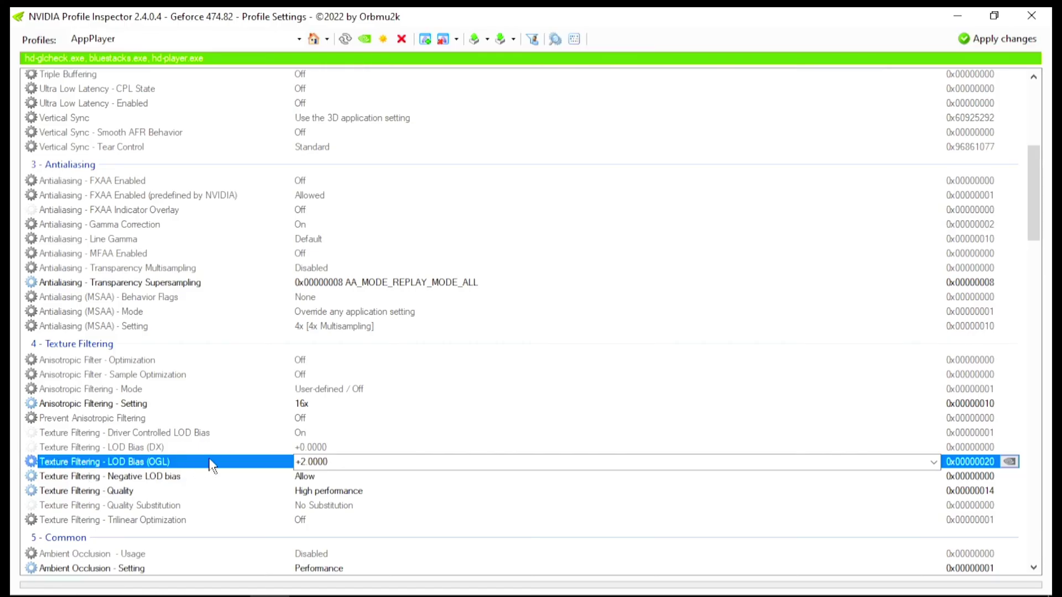
pyautogui.click(934, 462)
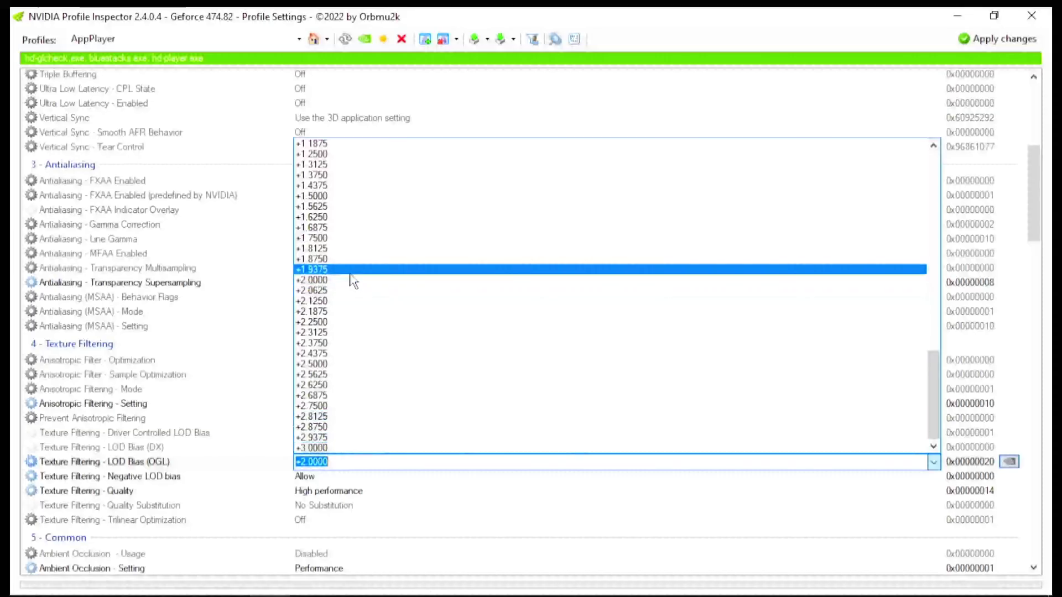
pyautogui.click(320, 280)
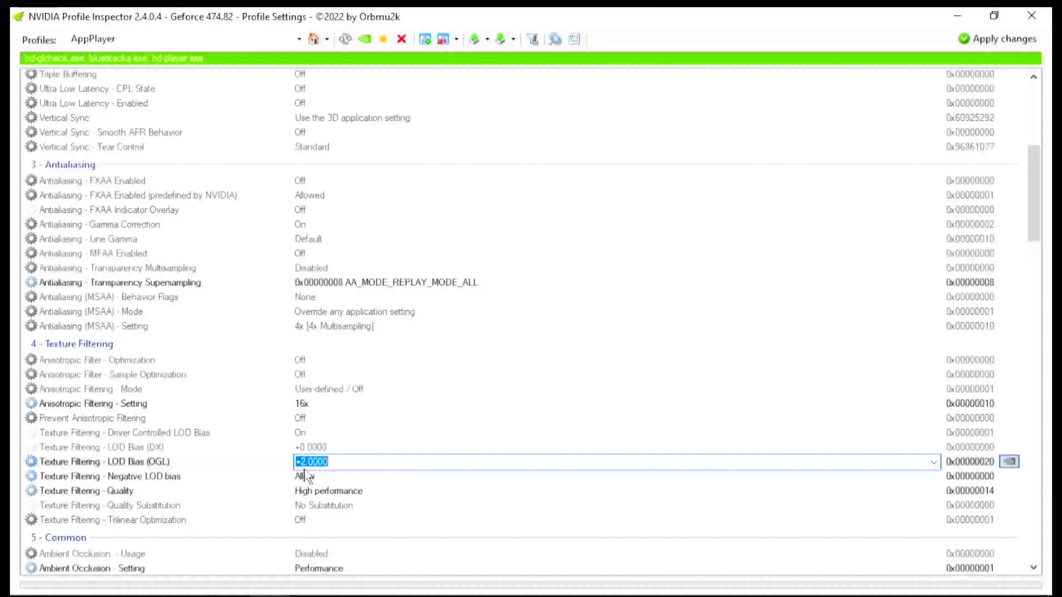
# Step: Keep Negative LOD bias at Allow
pyautogui.click(144, 476)
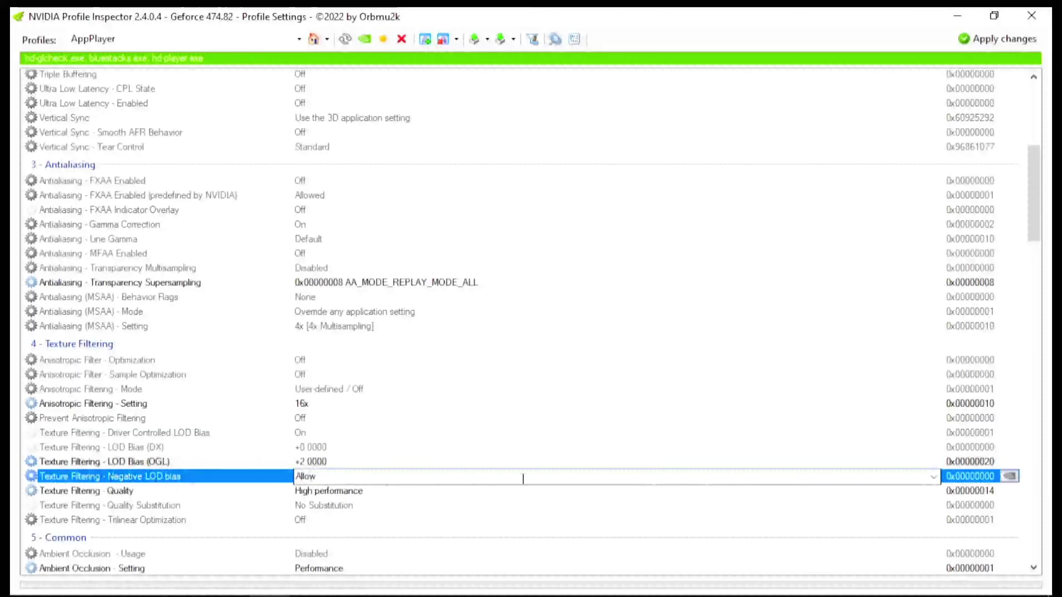
pyautogui.click(933, 477)
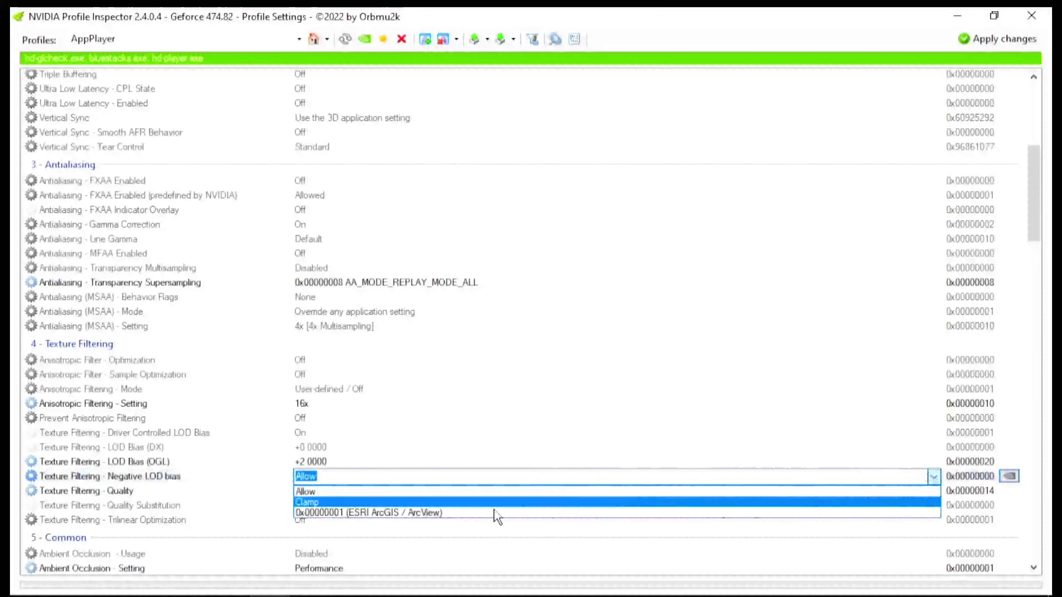
pyautogui.click(314, 493)
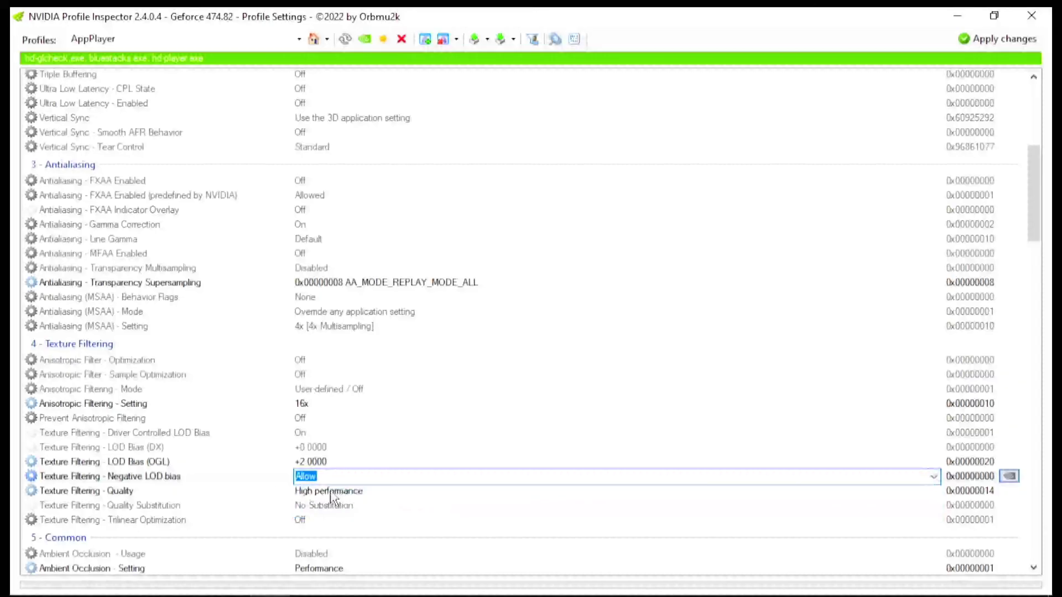
# Step: Set Texture Filtering - Quality to High performance and apply the AppPlayer changes
pyautogui.click(109, 493)
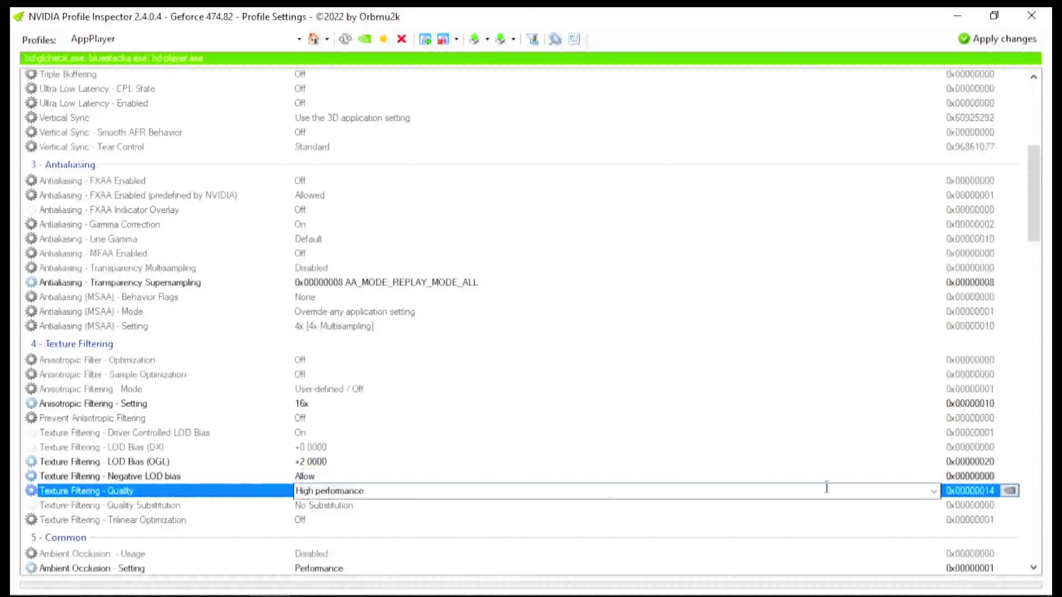
pyautogui.click(934, 491)
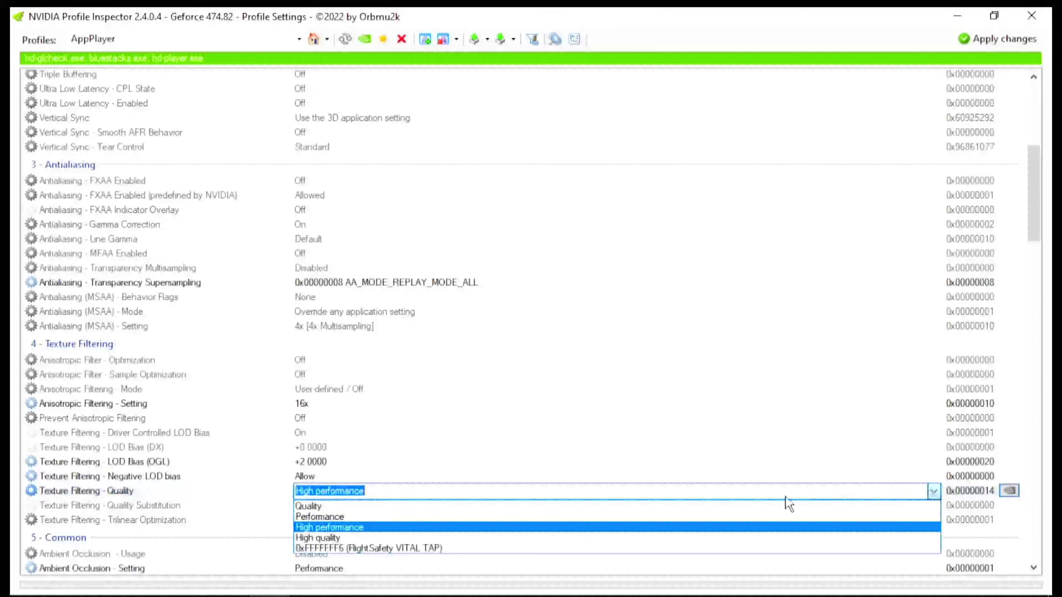
pyautogui.click(337, 525)
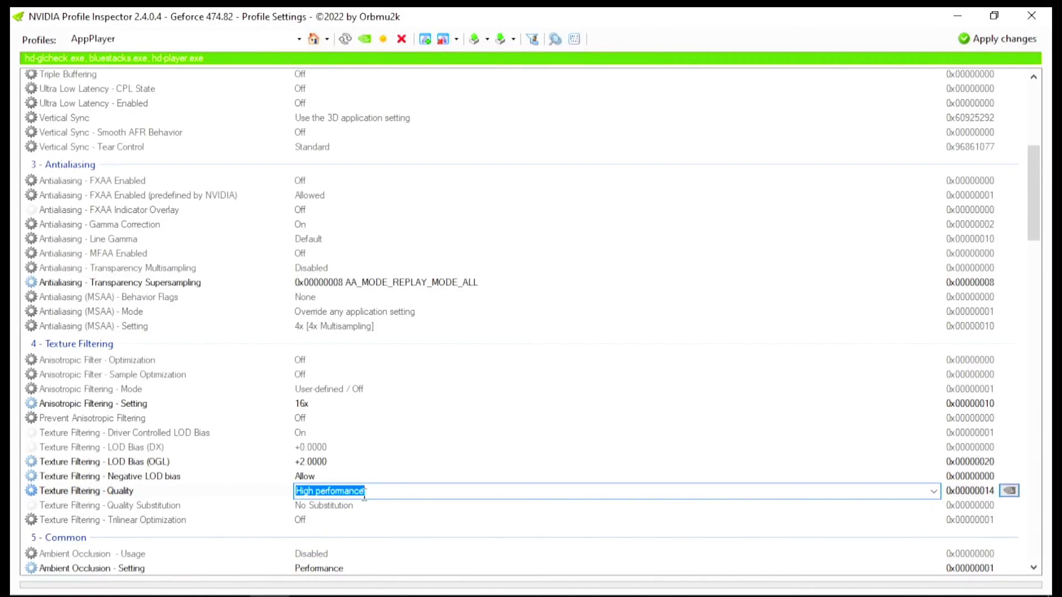
pyautogui.click(260, 491)
pyautogui.scroll(-3, 206, 491)
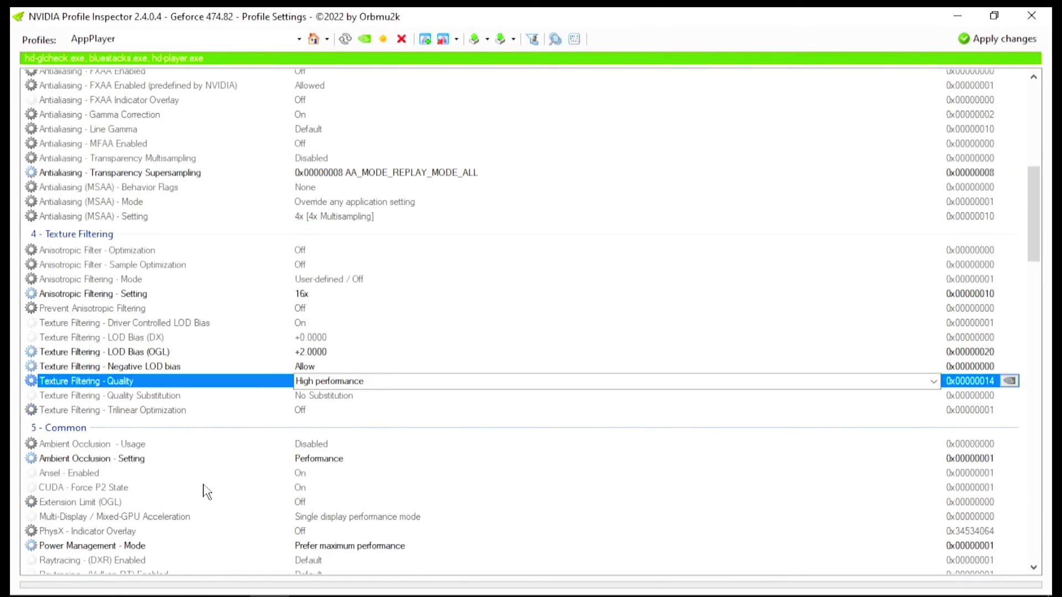
pyautogui.scroll(10, 219, 364)
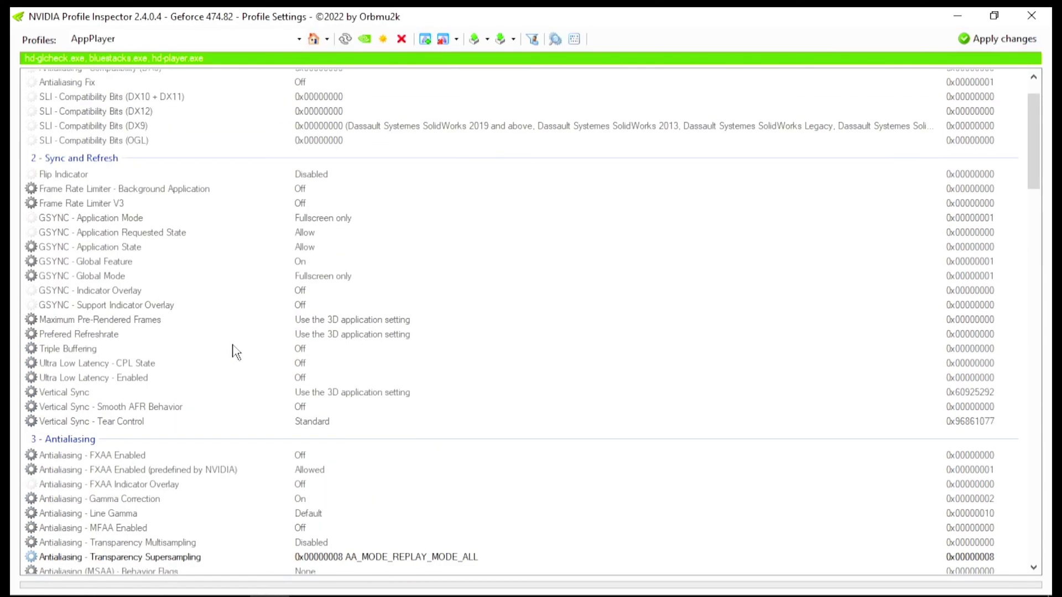
pyautogui.scroll(-5, 234, 350)
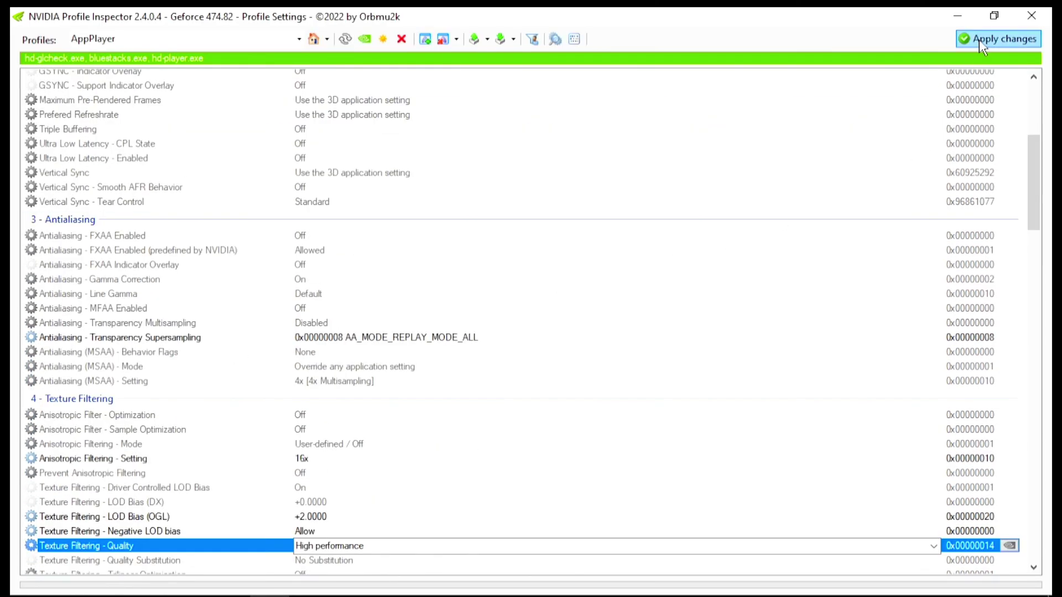
pyautogui.click(1013, 41)
pyautogui.click(313, 39)
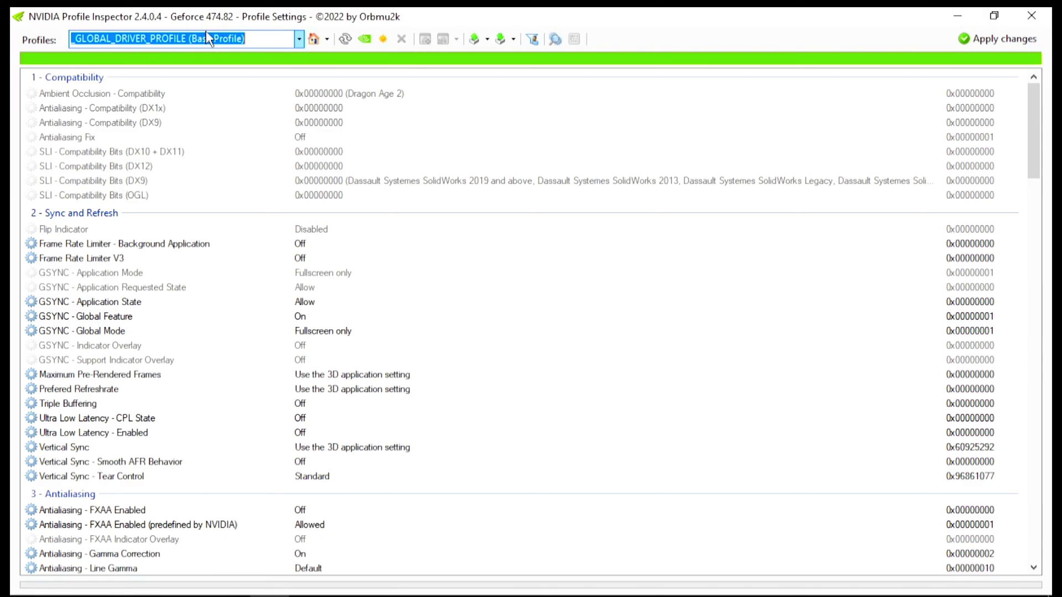
# Step: Type 'app' in the Profiles box and pick AppPlayer from the suggestions
pyautogui.write('app')
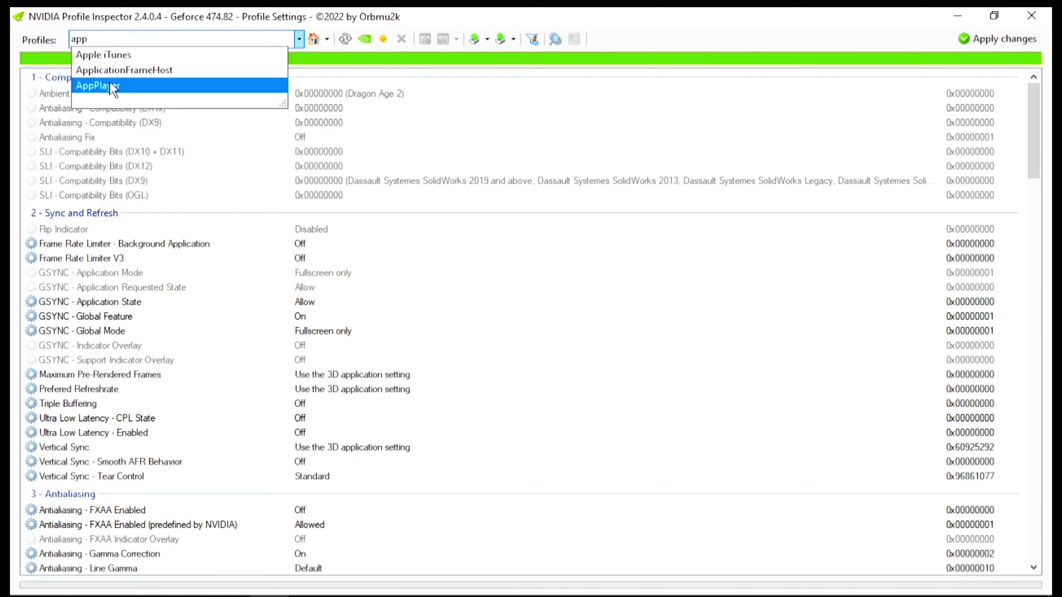
pyautogui.click(125, 87)
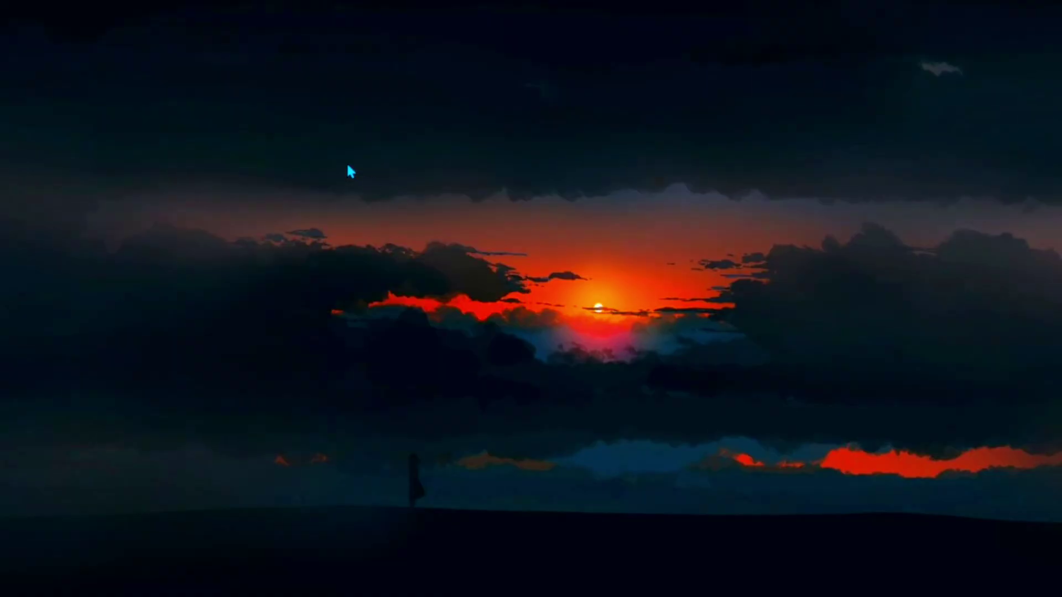
# Step: Refresh the desktop and maximize the File Explorer window
pyautogui.rightClick(294, 115)
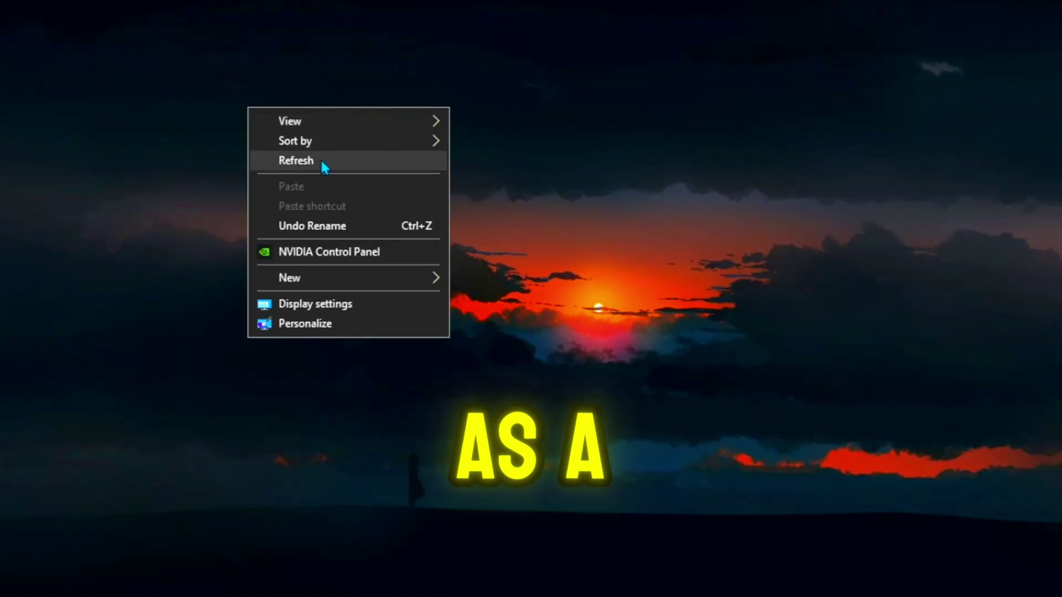
pyautogui.click(326, 167)
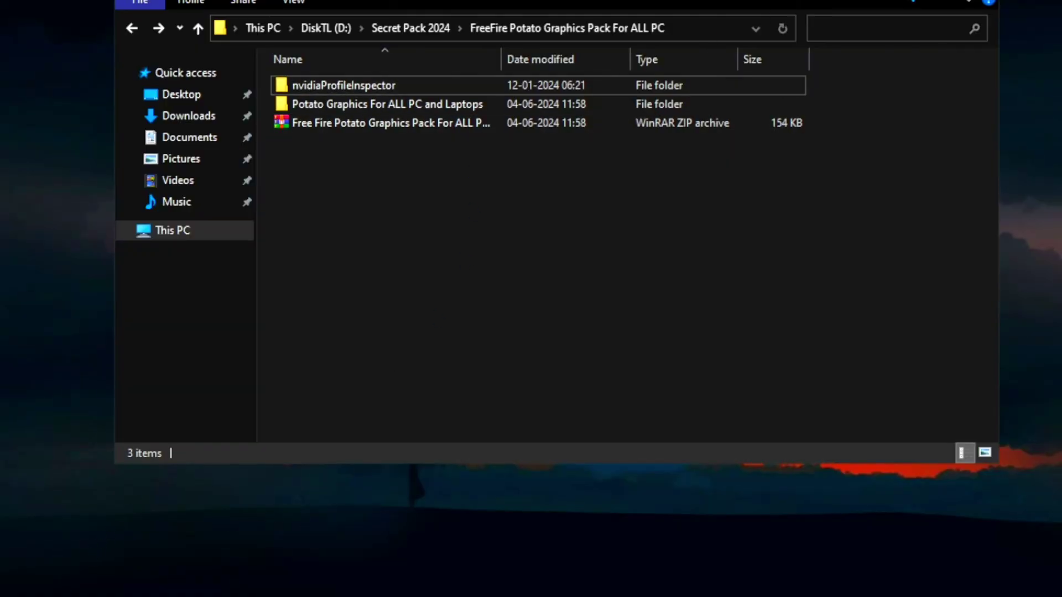
pyautogui.press('super+Up')
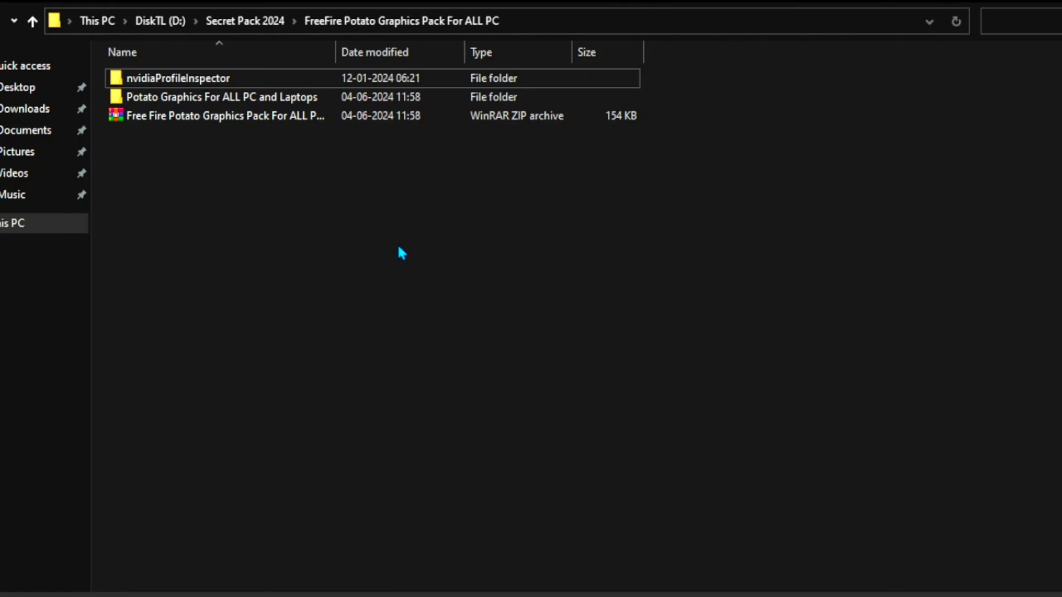
# Step: Open the Potato Graphics For ALL PC and Laptops folder and select its five subfolders
pyautogui.moveTo(377, 253); pyautogui.dragTo(214, 118)
pyautogui.rightClick(186, 118)
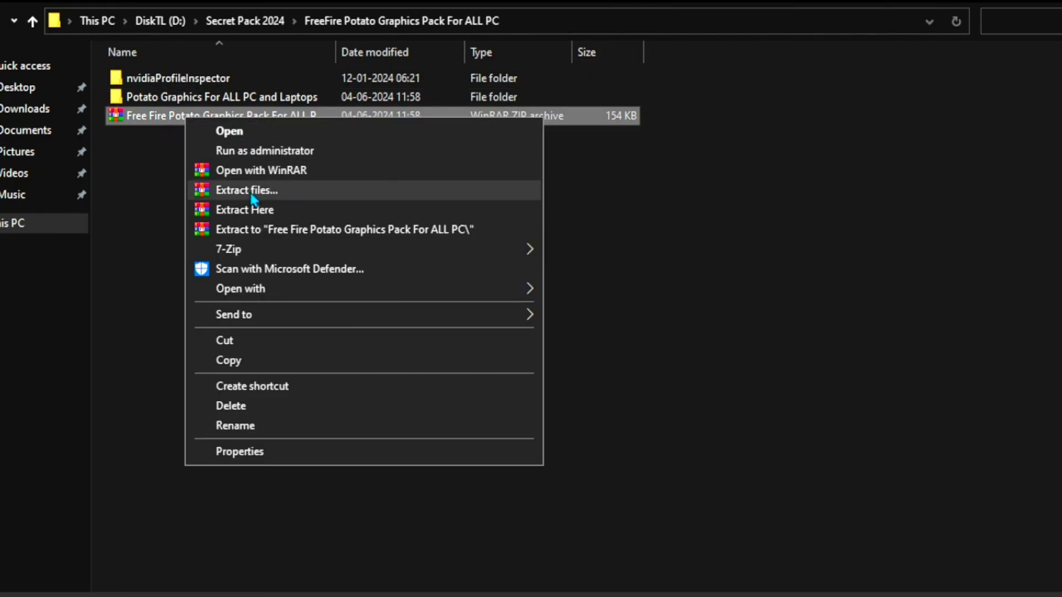
pyautogui.click(97, 187)
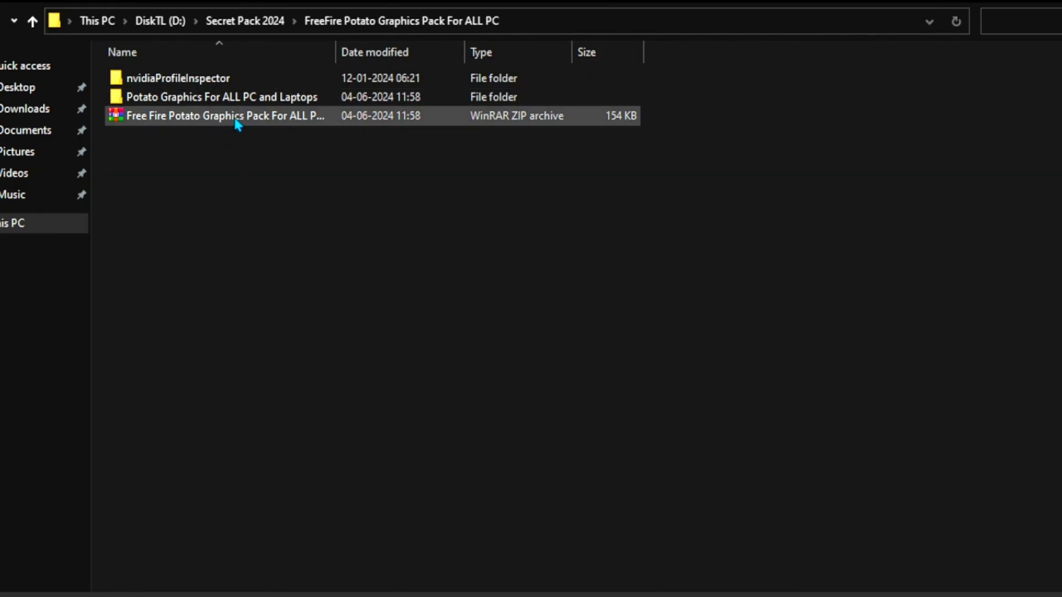
pyautogui.doubleClick(329, 98)
pyautogui.moveTo(293, 231); pyautogui.dragTo(154, 72)
pyautogui.moveTo(472, 256); pyautogui.dragTo(159, 99)
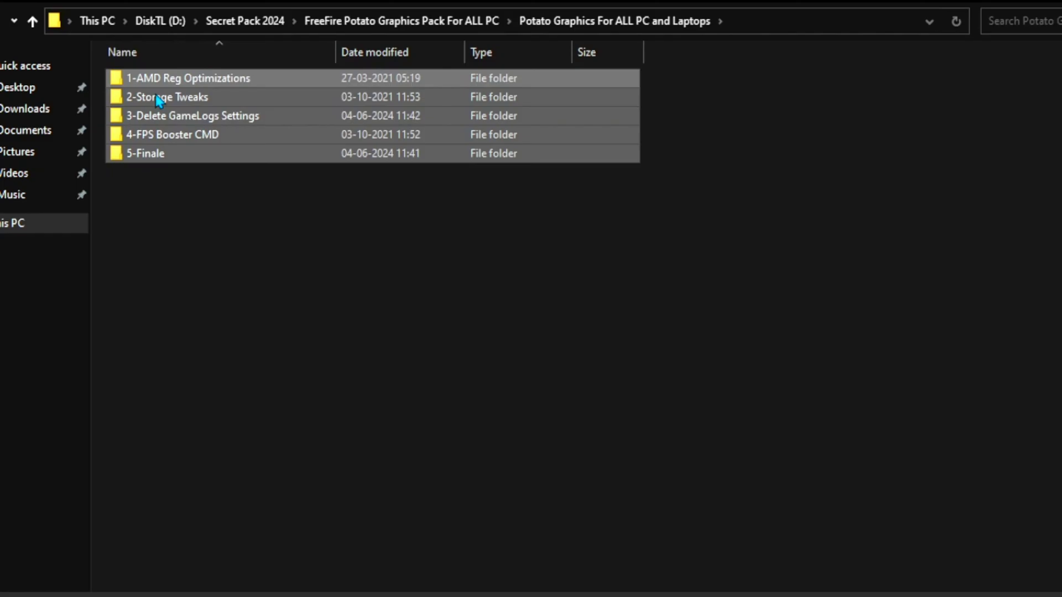
# Step: In 1-AMD Reg Optimizations, view the AMD registry file in Notepad, then close it
pyautogui.click(229, 196)
pyautogui.doubleClick(195, 78)
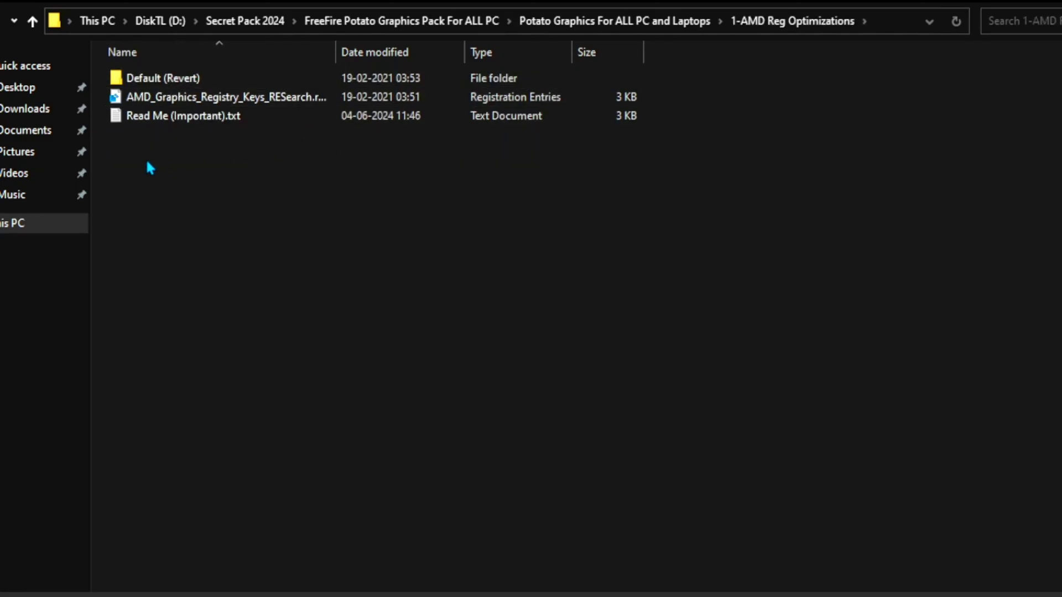
pyautogui.click(169, 101)
pyautogui.rightClick(161, 95)
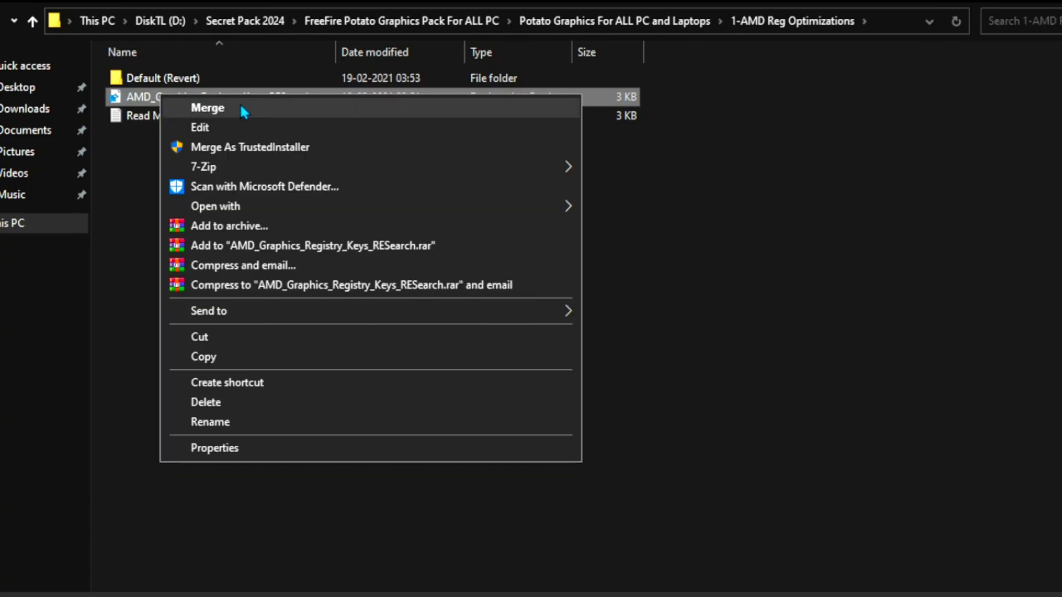
pyautogui.click(213, 130)
pyautogui.moveTo(486, 214); pyautogui.dragTo(111, 180)
pyautogui.click(835, 95)
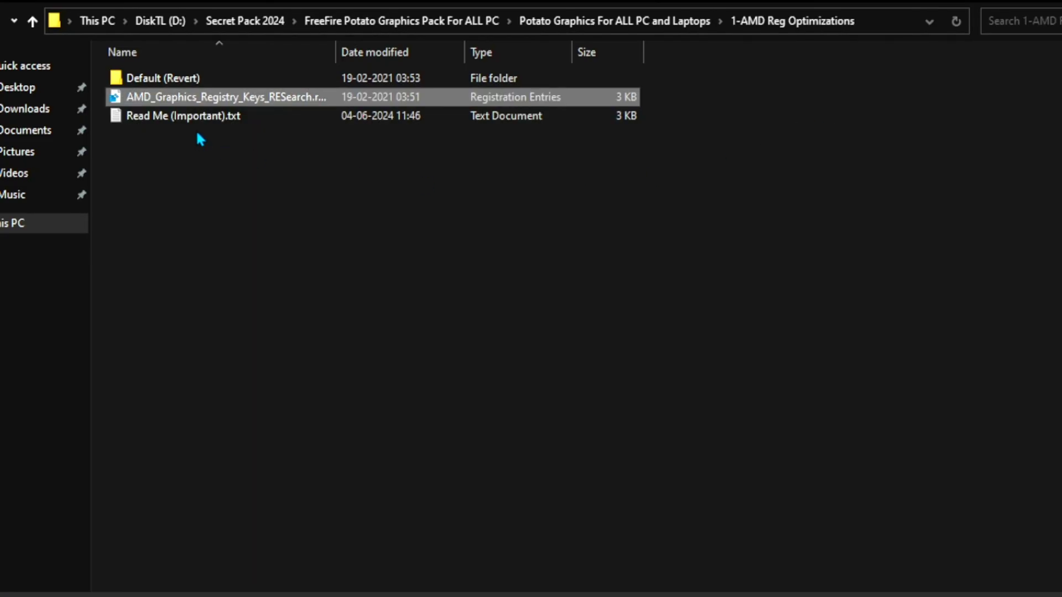
# Step: Open Read Me (Important).txt, review the tweak list, close it, and reselect the registry file
pyautogui.doubleClick(178, 115)
pyautogui.moveTo(523, 459); pyautogui.dragTo(193, 199)
pyautogui.click(826, 110)
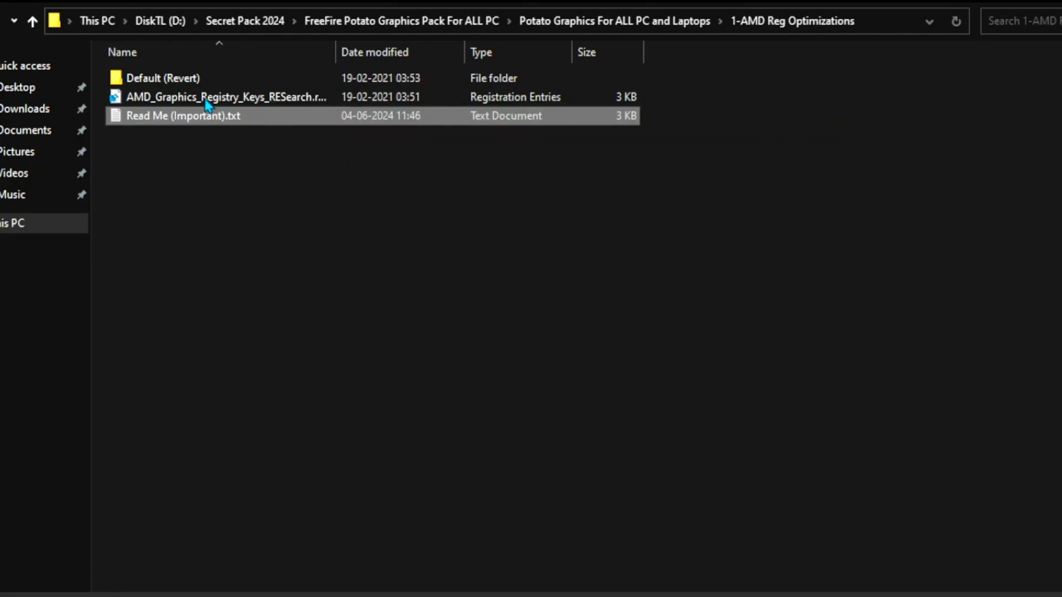
pyautogui.click(177, 99)
pyautogui.rightClick(176, 97)
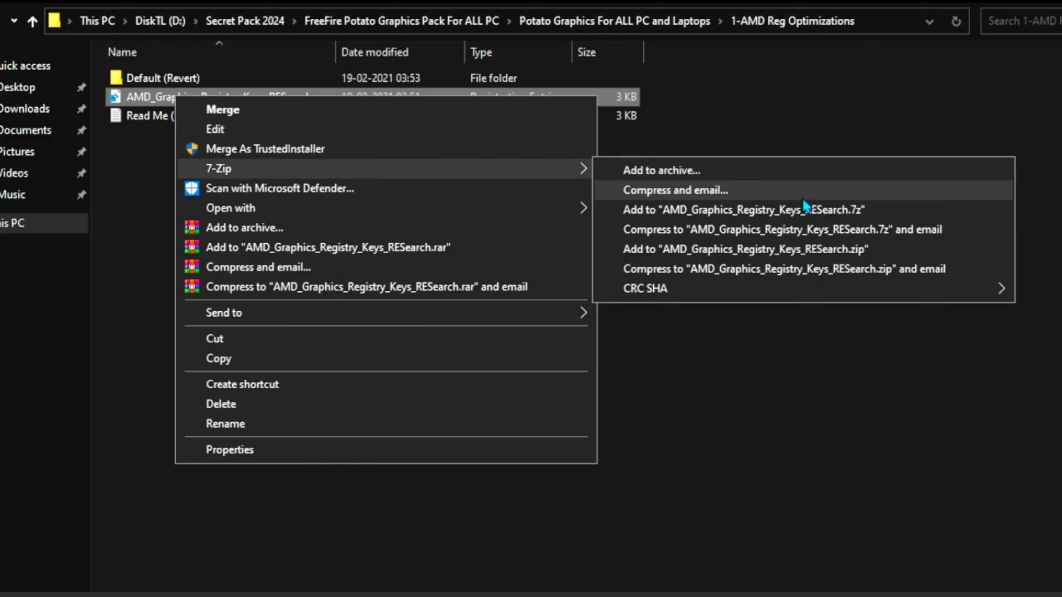
pyautogui.click(180, 86)
# Step: Reopen Read Me (Important).txt, select the tweak names after AsicSetCaps, and close Notepad
pyautogui.doubleClick(181, 117)
pyautogui.moveTo(293, 458); pyautogui.dragTo(114, 169)
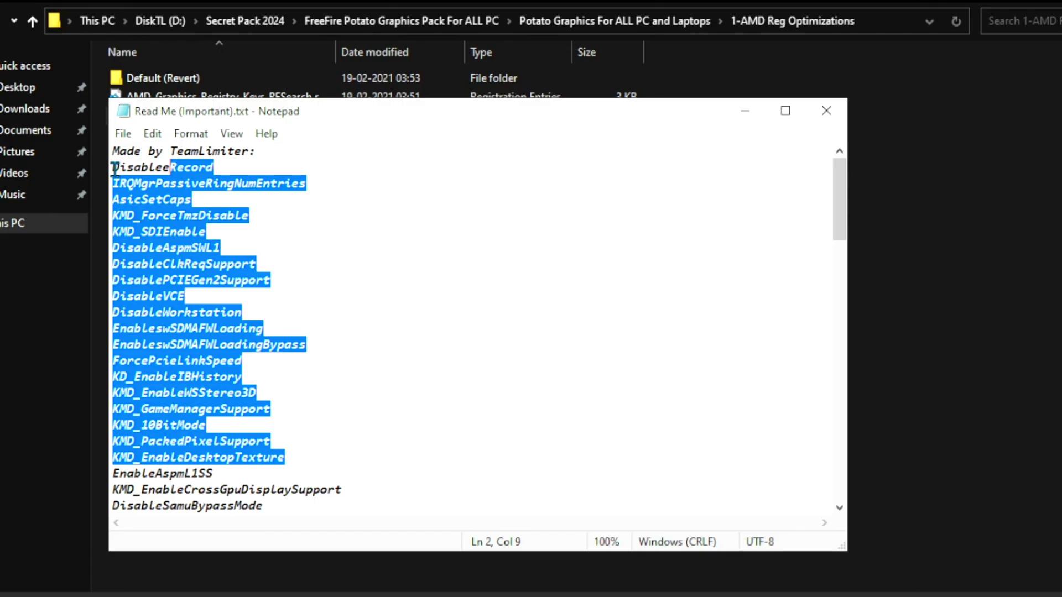
pyautogui.moveTo(115, 168); pyautogui.dragTo(174, 172)
pyautogui.click(826, 111)
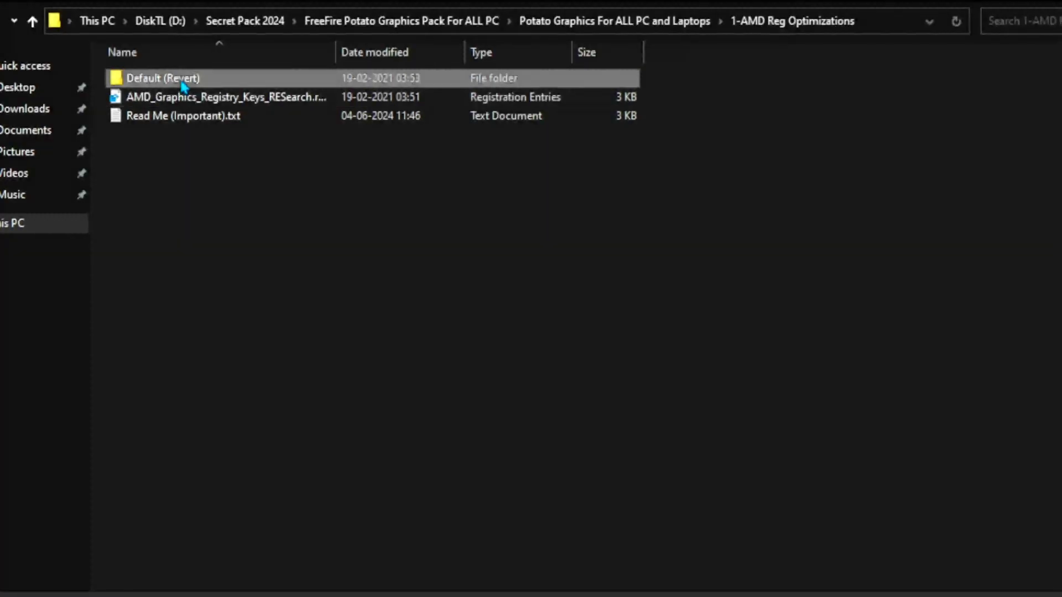
# Step: Look inside the Default (Revert) folder, then return to the Potato Graphics folder
pyautogui.doubleClick(182, 80)
pyautogui.click(265, 78)
pyautogui.hotkey('alt', 'Up')
pyautogui.hotkey('alt', 'Up')
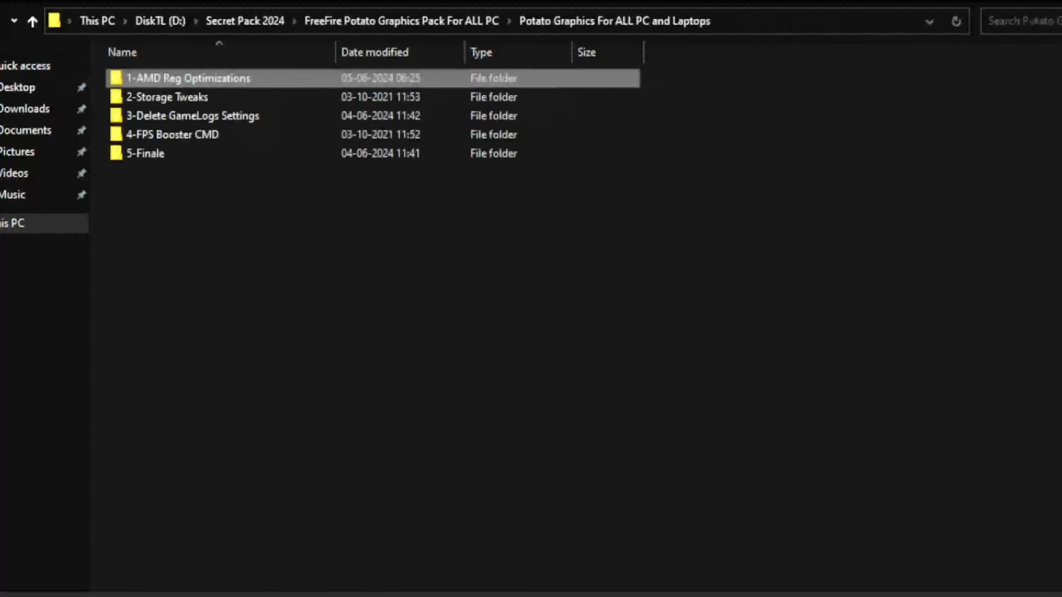
# Step: Run SSD Tweaks.bat from 2-Storage Tweaks as administrator, refresh, and go back up
pyautogui.doubleClick(197, 105)
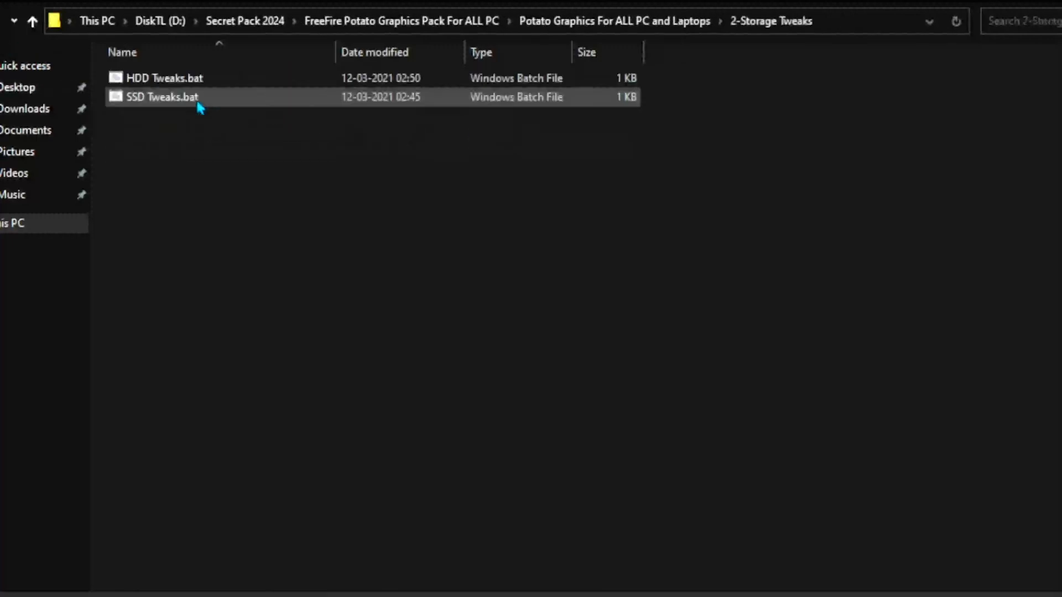
pyautogui.moveTo(315, 209); pyautogui.dragTo(152, 70)
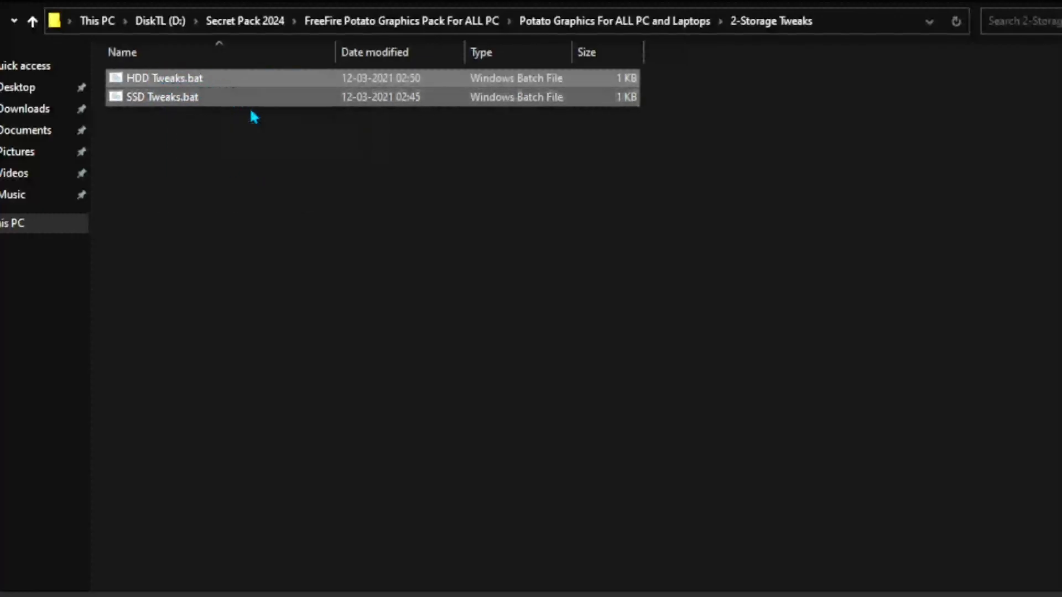
pyautogui.click(177, 135)
pyautogui.rightClick(186, 101)
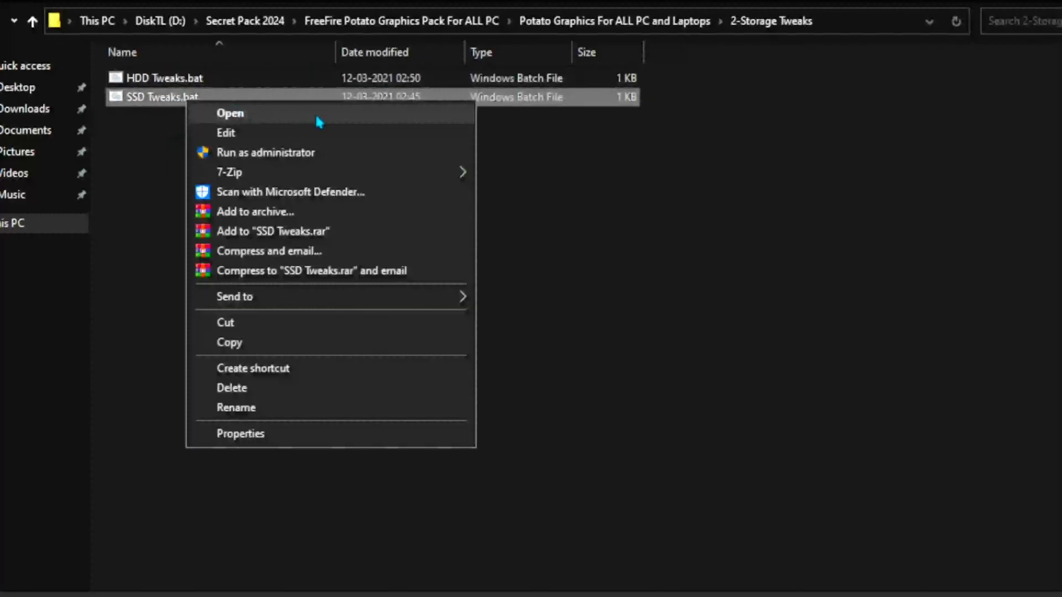
pyautogui.click(272, 155)
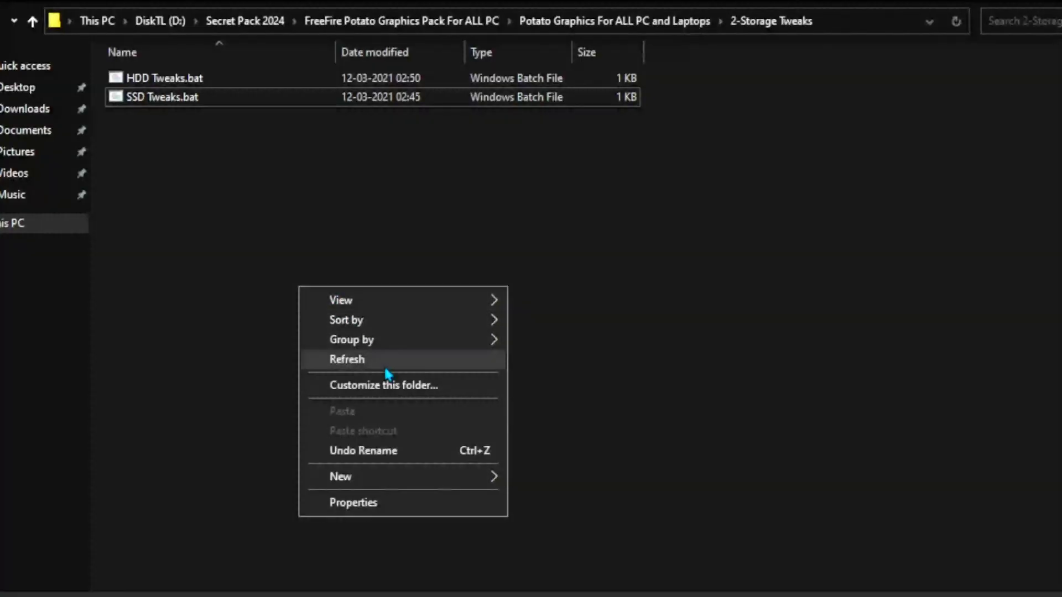
pyautogui.click(384, 360)
pyautogui.press('BackSpace')
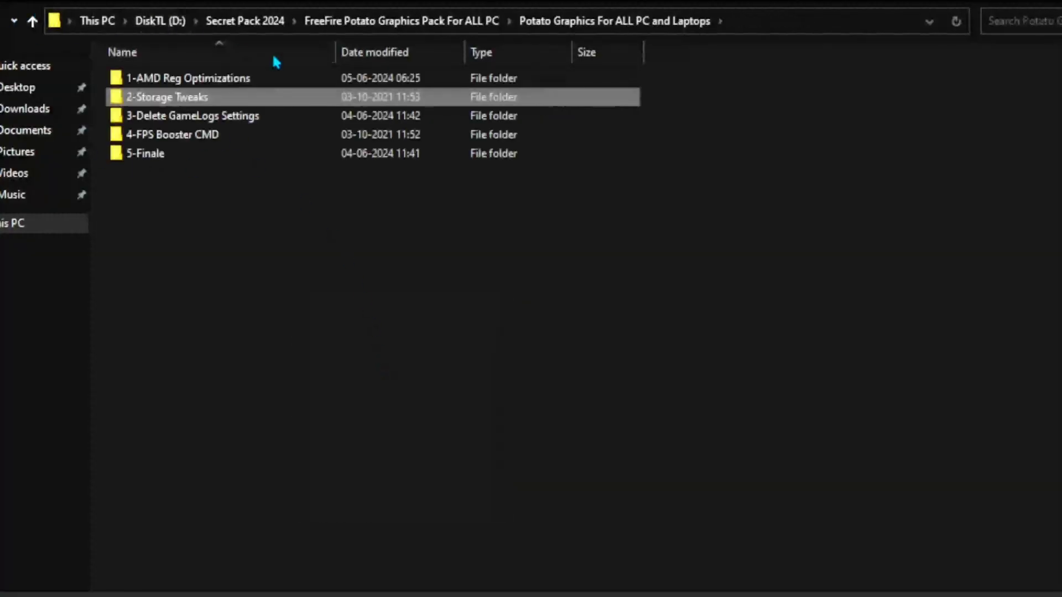
# Step: Run Delete GameLogs Folder.bat from 3-Delete GameLogs Settings as administrator and continue past its prompt
pyautogui.doubleClick(228, 121)
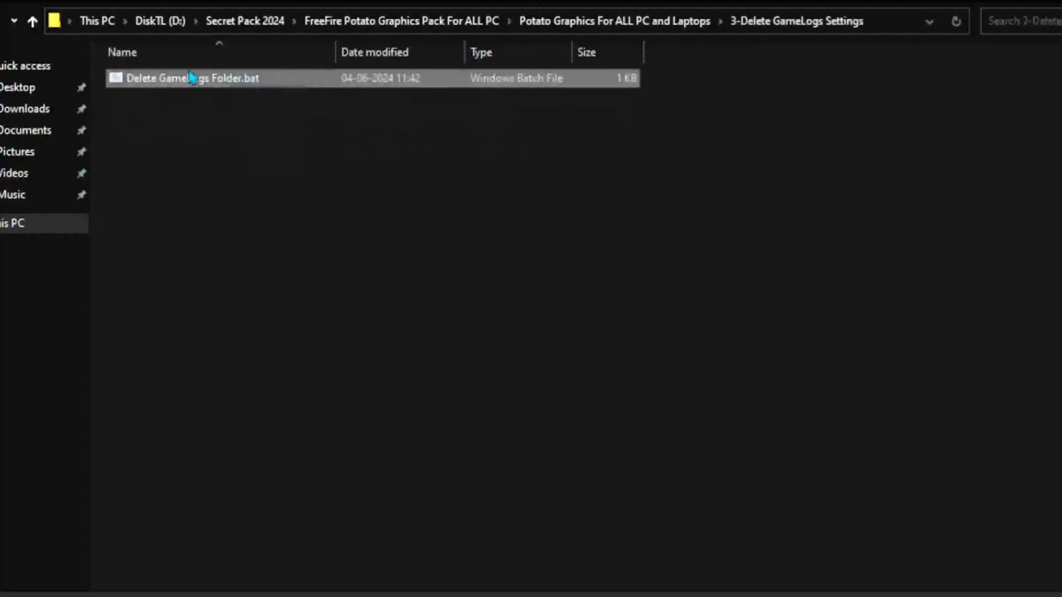
pyautogui.rightClick(189, 76)
pyautogui.rightClick(161, 73)
pyautogui.click(246, 124)
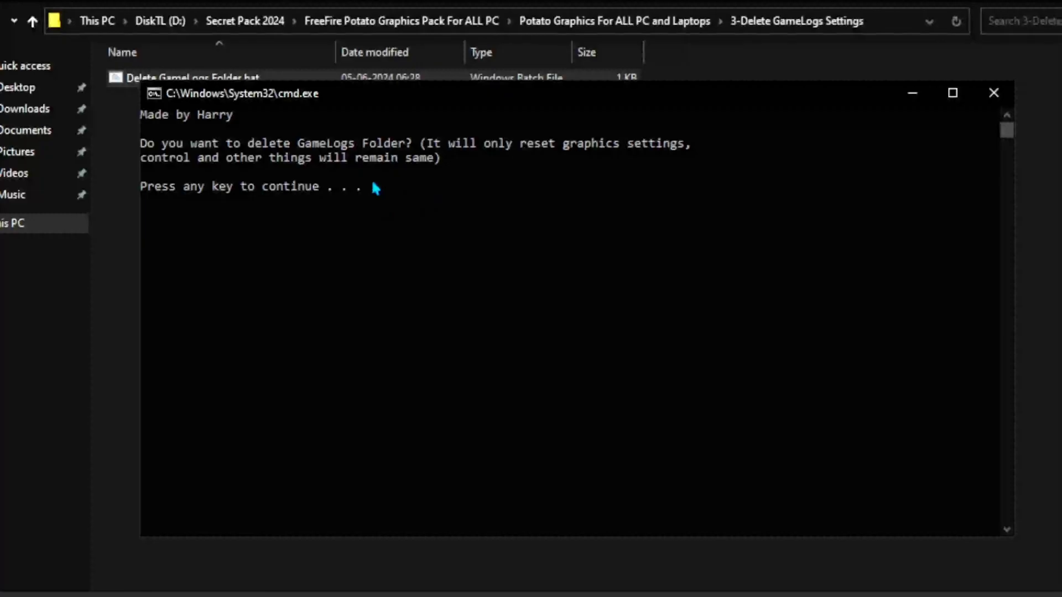
pyautogui.press('Return')
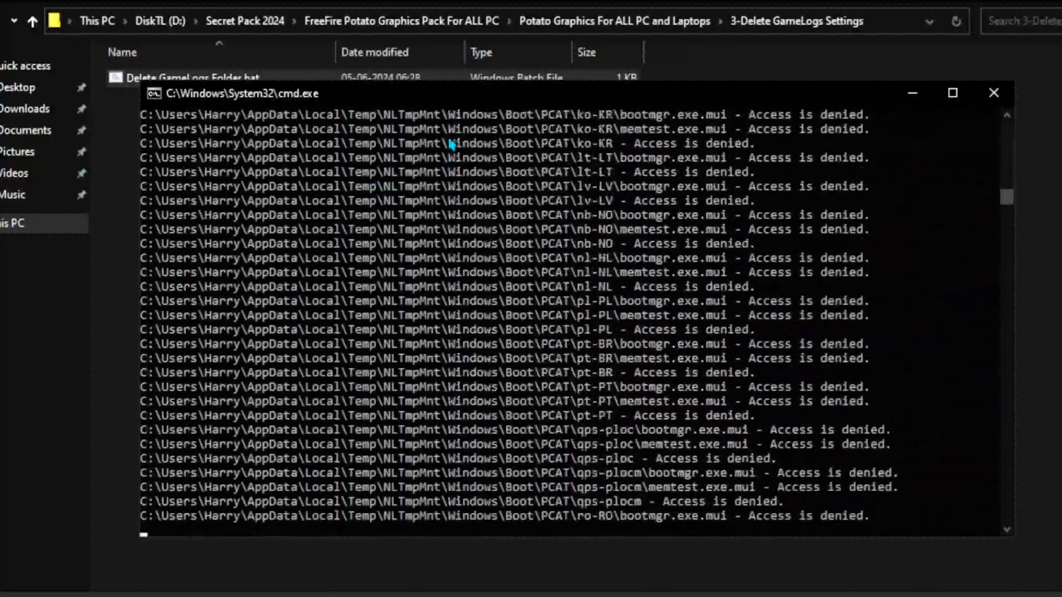
pyautogui.moveTo(452, 103); pyautogui.dragTo(430, 89)
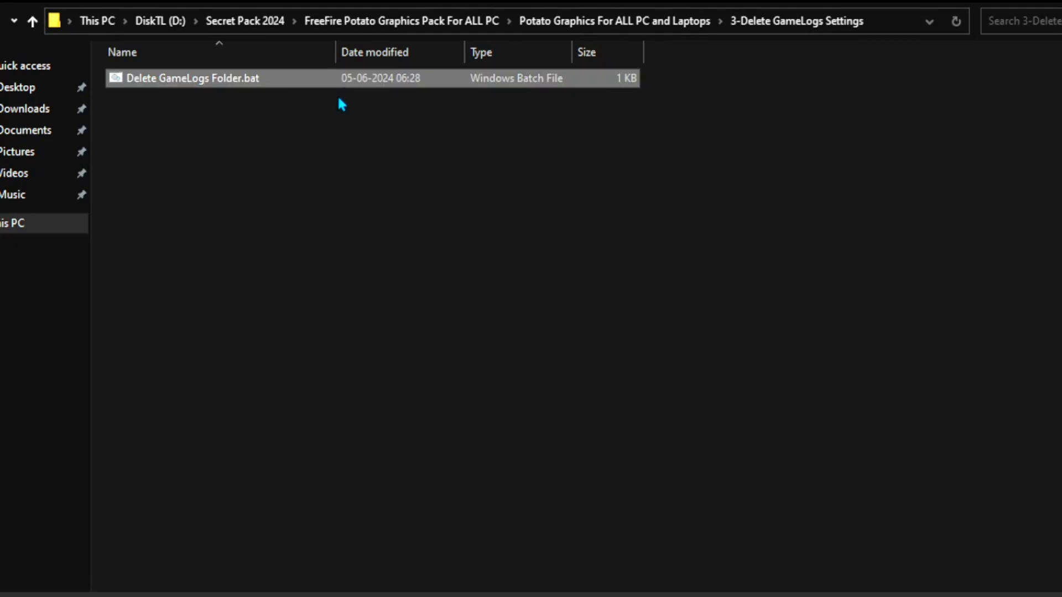
pyautogui.press('BackSpace')
# Step: Run FPS Booster.bat from 4-FPS Booster CMD as administrator and close its finished window
pyautogui.click(230, 141)
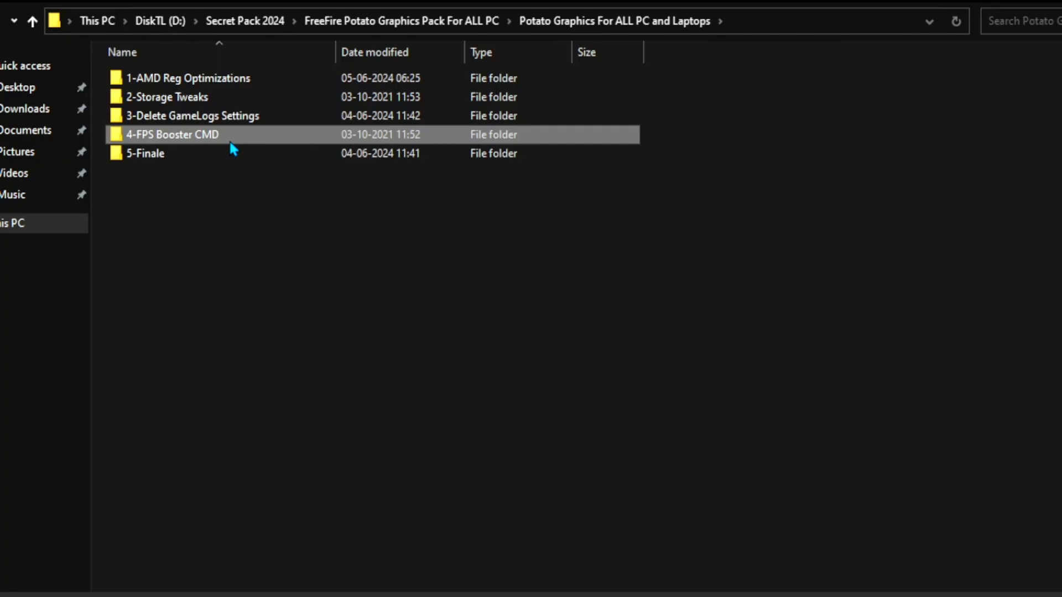
pyautogui.doubleClick(230, 142)
pyautogui.moveTo(287, 199); pyautogui.dragTo(155, 64)
pyautogui.click(149, 78)
pyautogui.rightClick(178, 81)
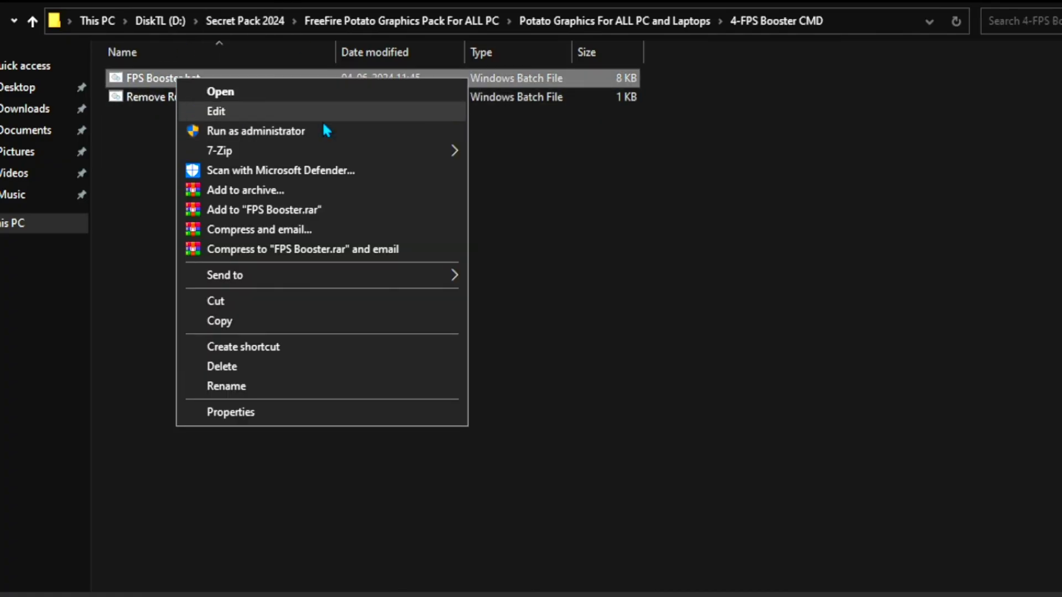
pyautogui.click(240, 133)
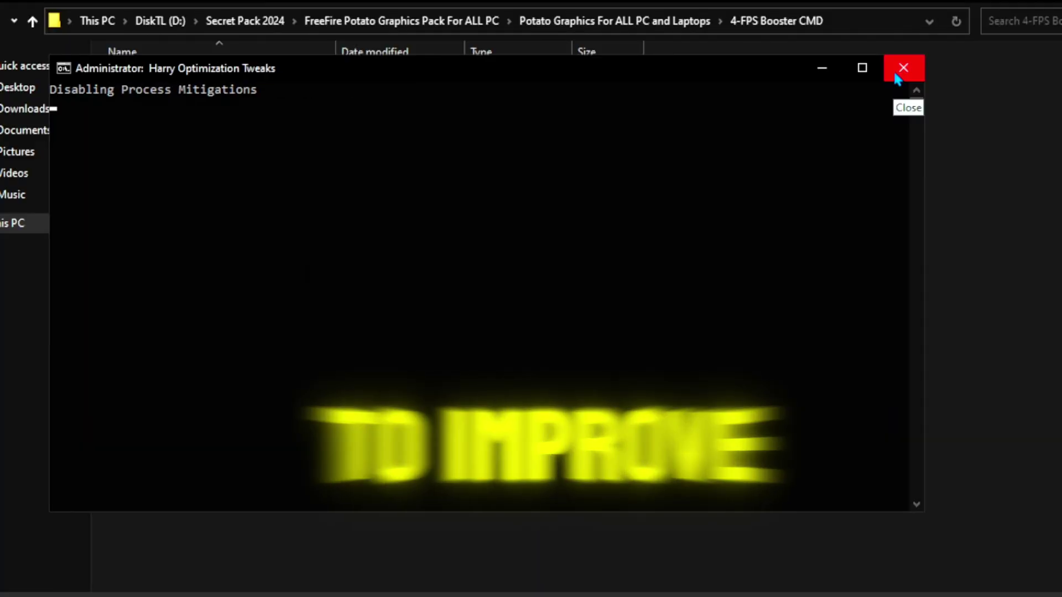
pyautogui.click(897, 77)
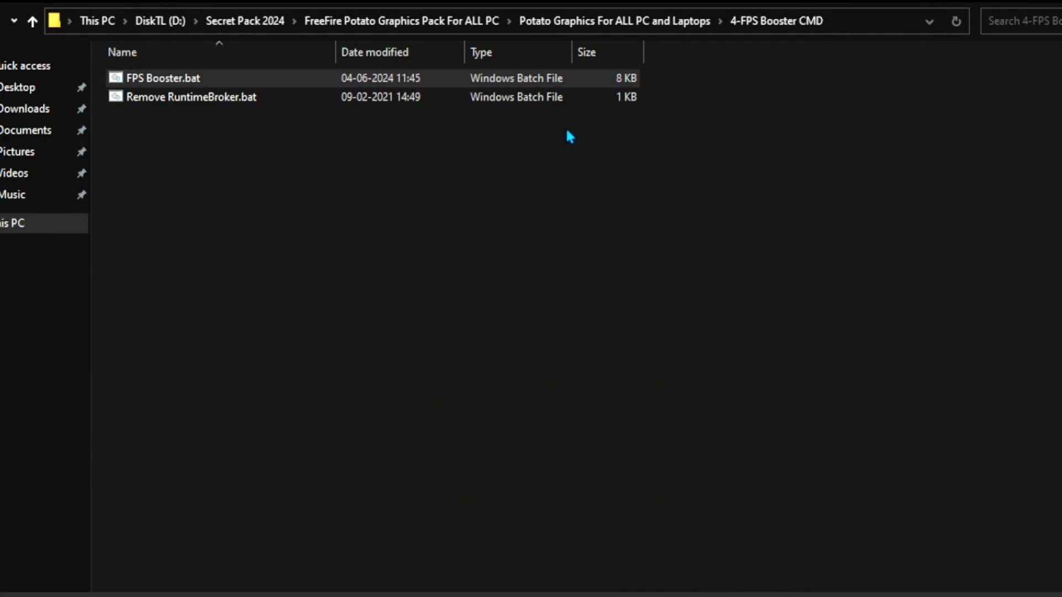
# Step: Refresh the folder listing and bring up actions for Remove RuntimeBroker.bat
pyautogui.click(212, 101)
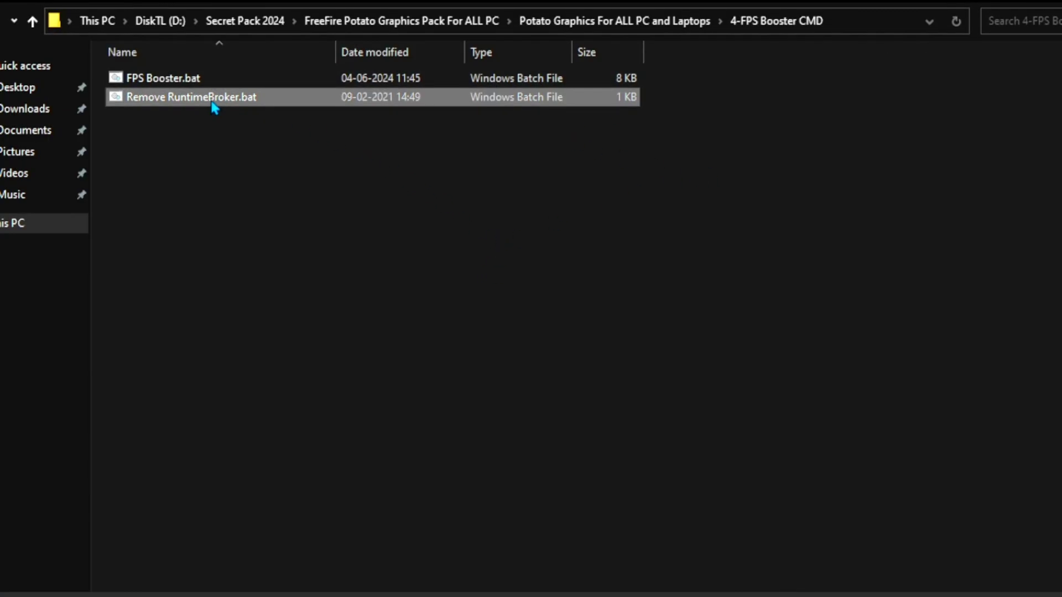
pyautogui.rightClick(266, 271)
pyautogui.click(323, 334)
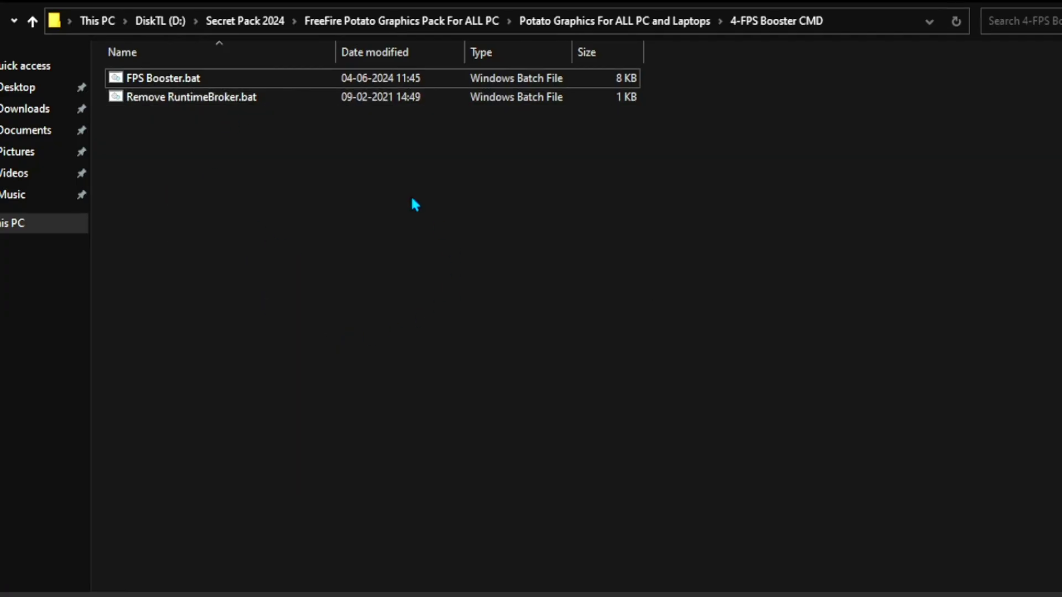
pyautogui.rightClick(187, 102)
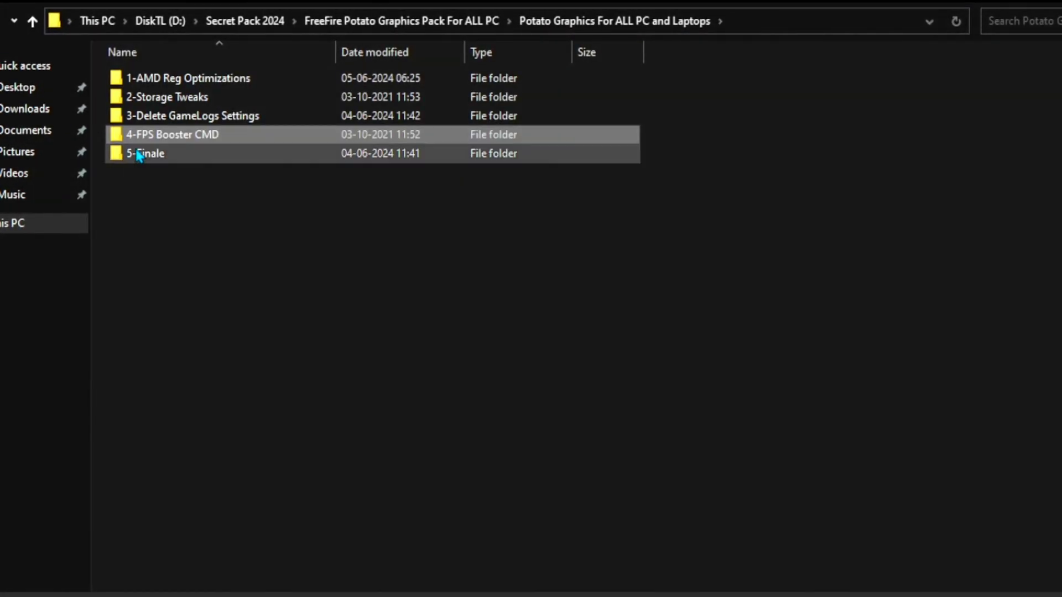
# Step: Delete every file in Windows Temp via 5-Finale's Temp shortcut, skipping all in-use files
pyautogui.moveTo(268, 239); pyautogui.dragTo(147, 160)
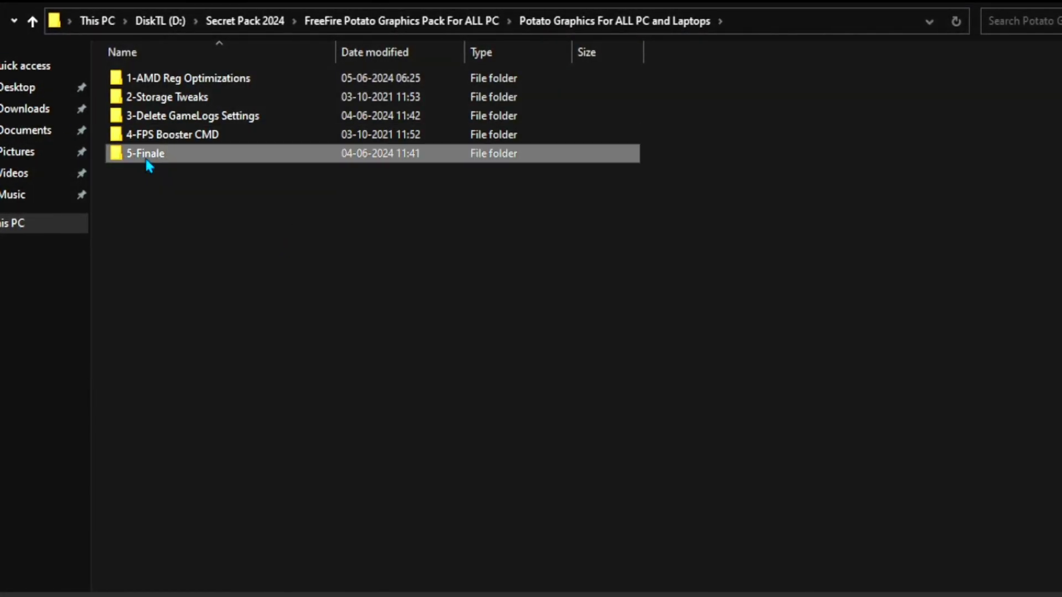
pyautogui.doubleClick(147, 158)
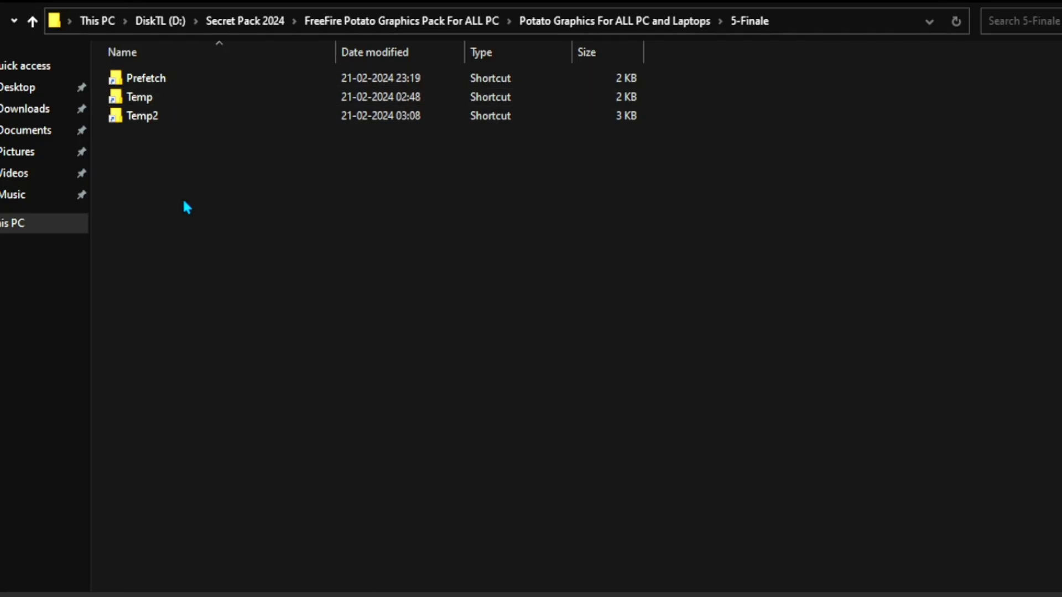
pyautogui.moveTo(212, 226); pyautogui.dragTo(230, 220)
pyautogui.doubleClick(153, 98)
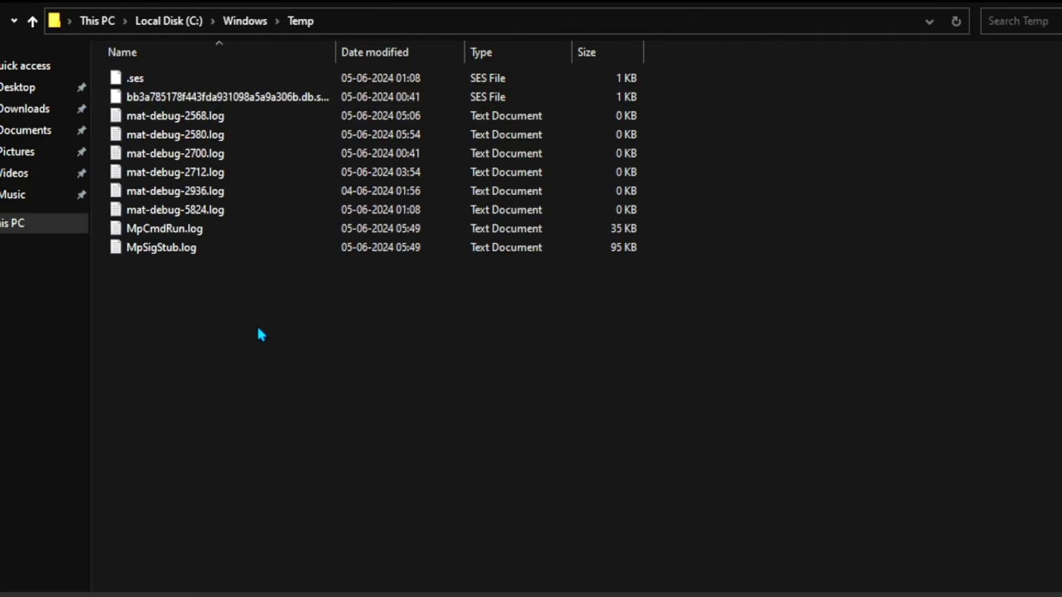
pyautogui.hotkey('ctrl', 'a')
pyautogui.press('Delete')
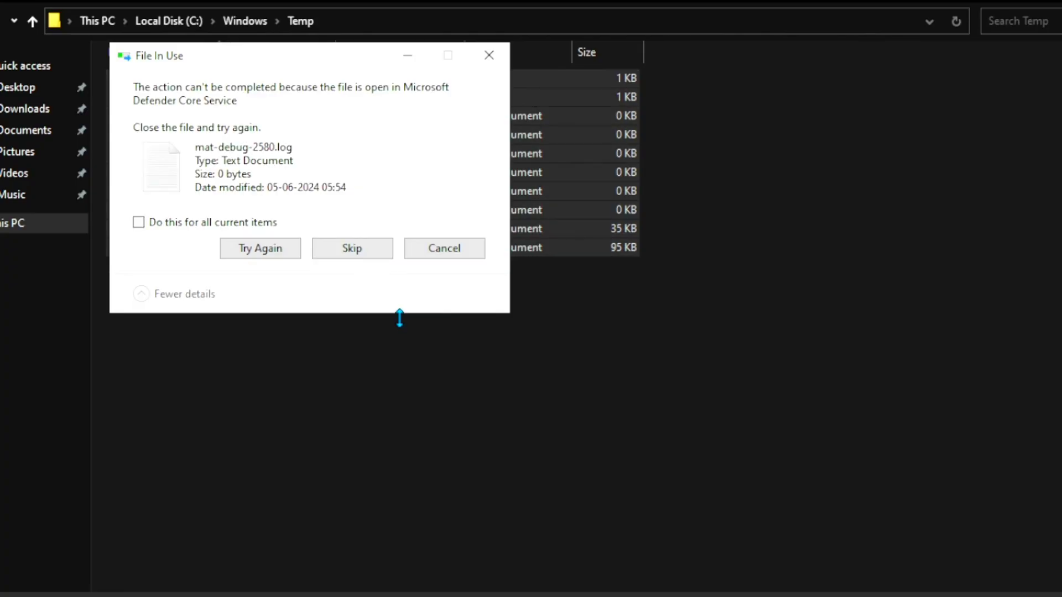
pyautogui.click(265, 222)
pyautogui.click(349, 247)
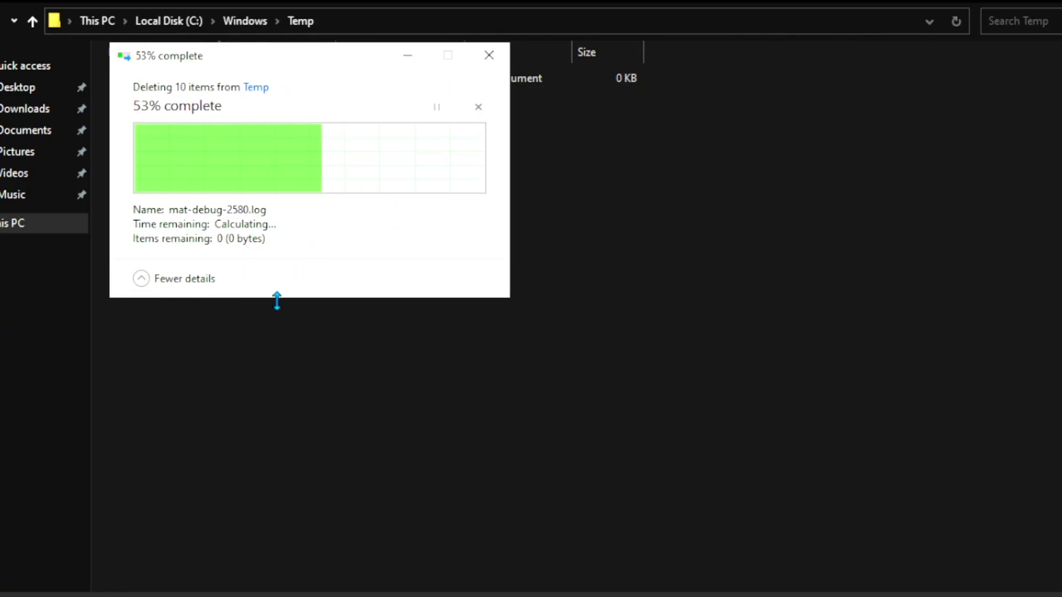
# Step: Delete both items in the user Temp folder via Temp2, continuing past the permission warning
pyautogui.hotkey('alt', 'Left')
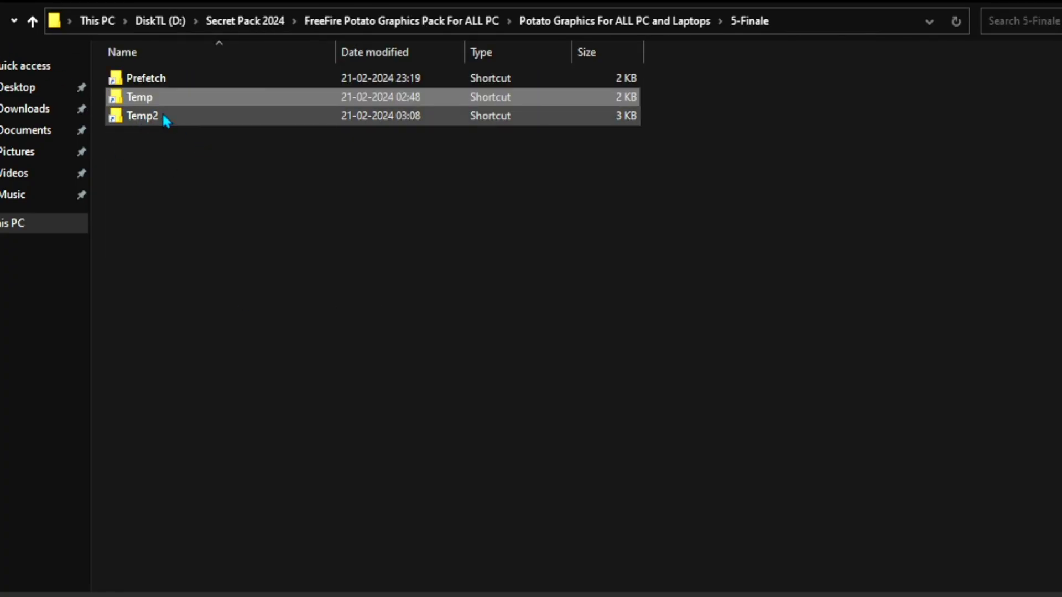
pyautogui.doubleClick(164, 116)
pyautogui.moveTo(238, 166); pyautogui.dragTo(168, 75)
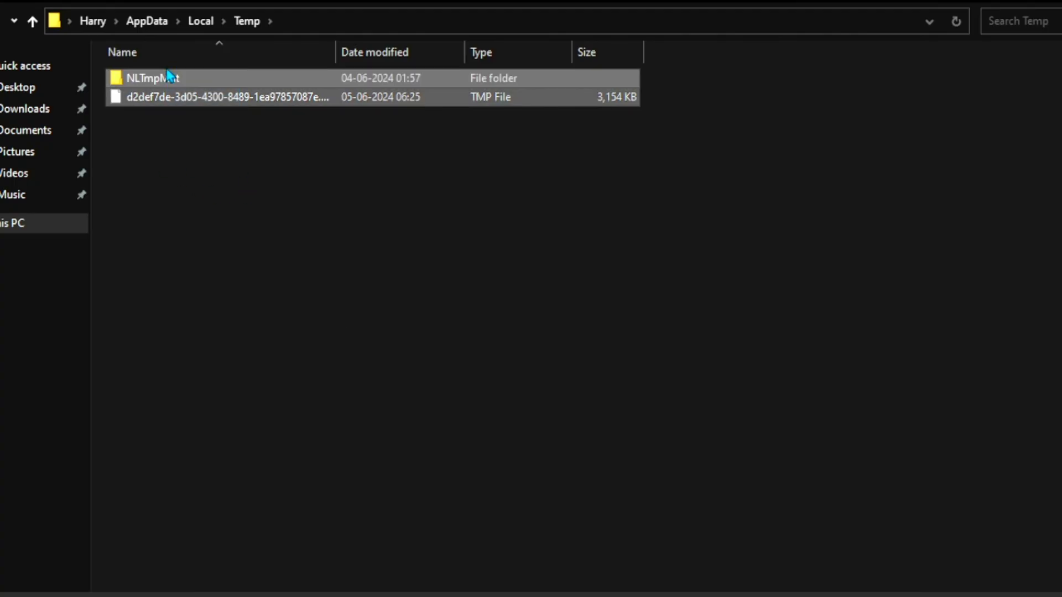
pyautogui.press('Delete')
pyautogui.click(513, 211)
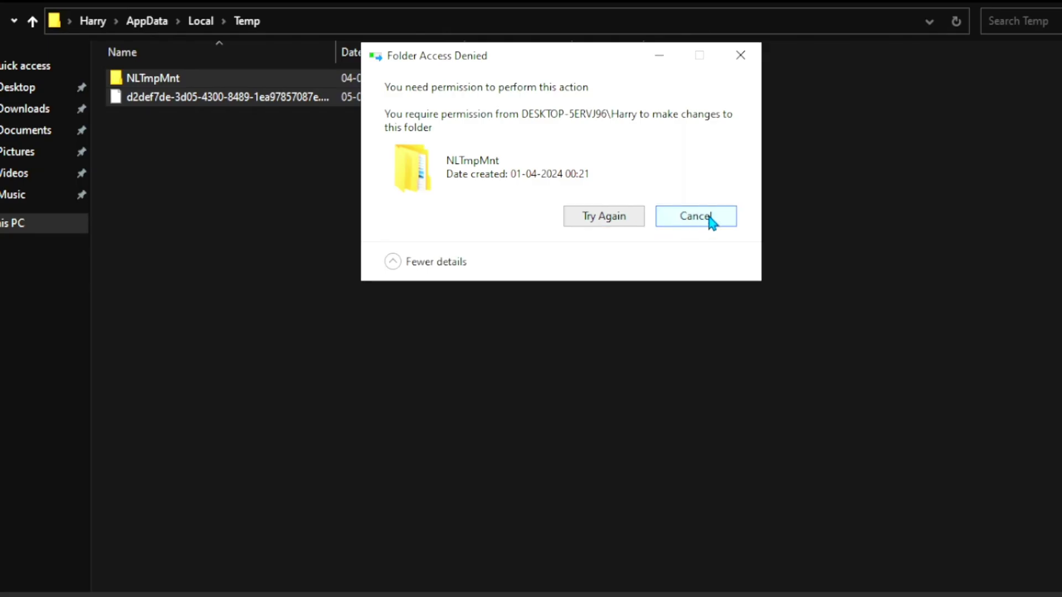
pyautogui.click(717, 216)
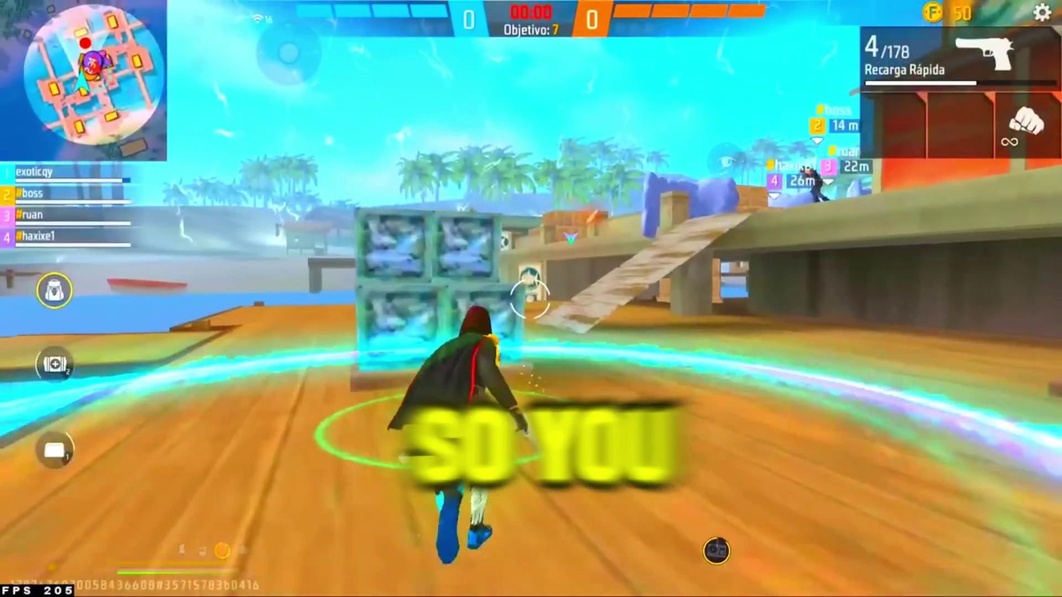